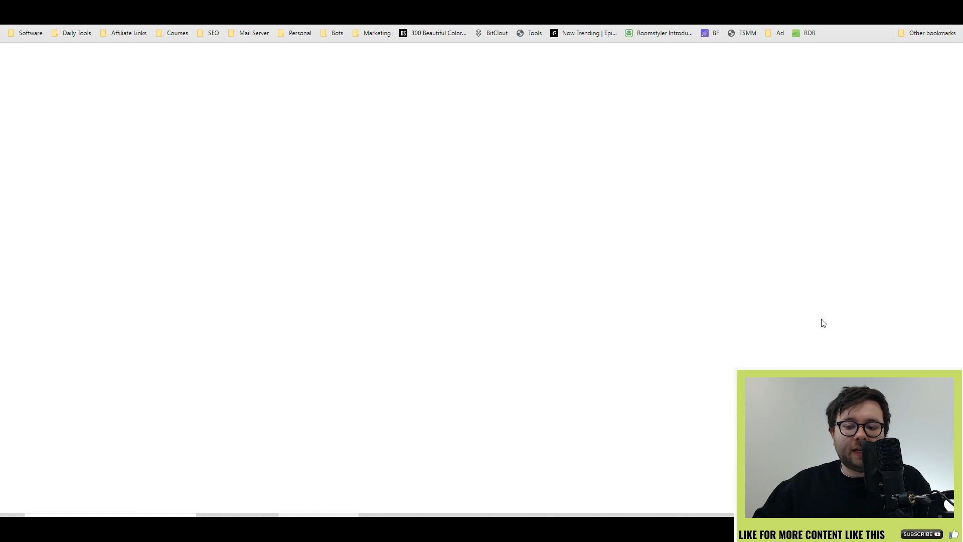
Read the help article on how to add a custom tracking domain, including its CNAME setup instructions
scroll(534, 285, "down", 5)
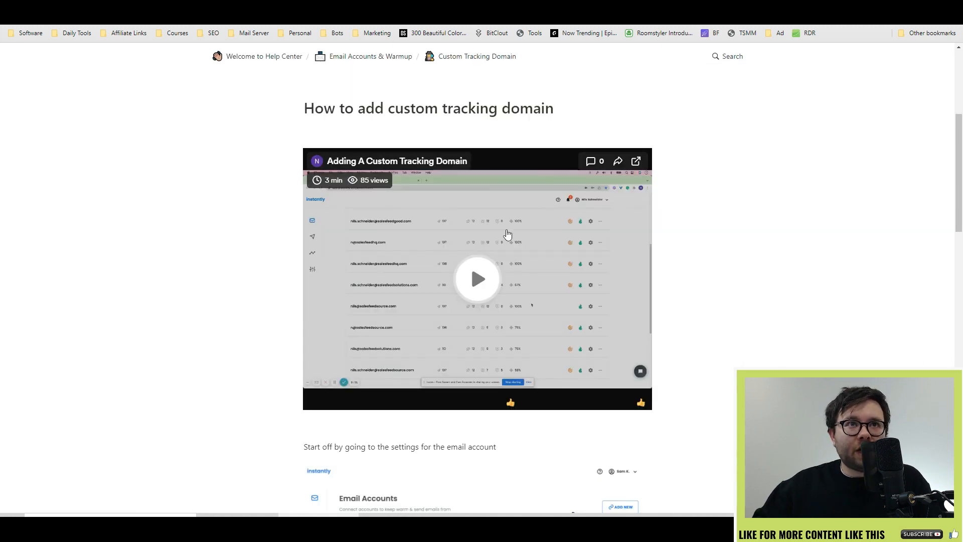
scroll(497, 248, "down", 3)
scroll(497, 248, "down", 7)
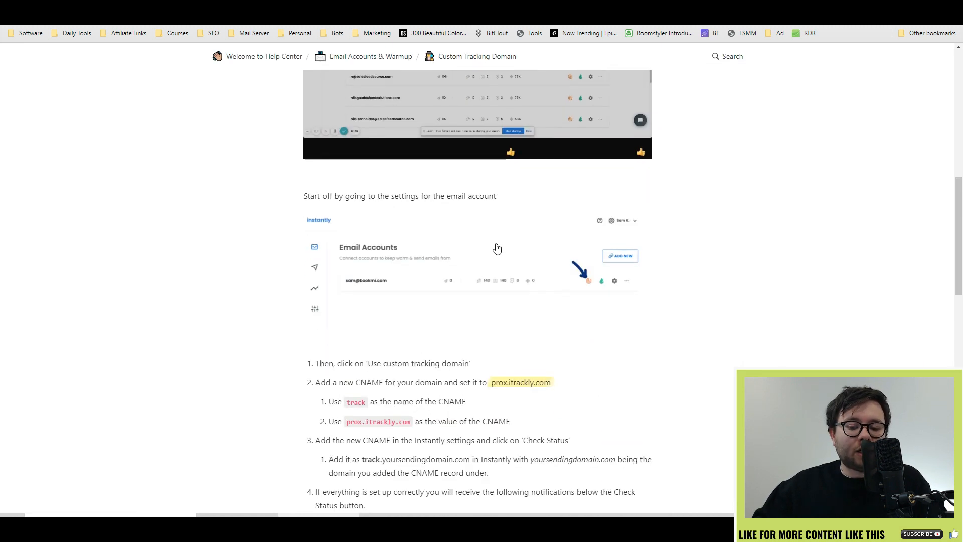
scroll(463, 238, "down", 11)
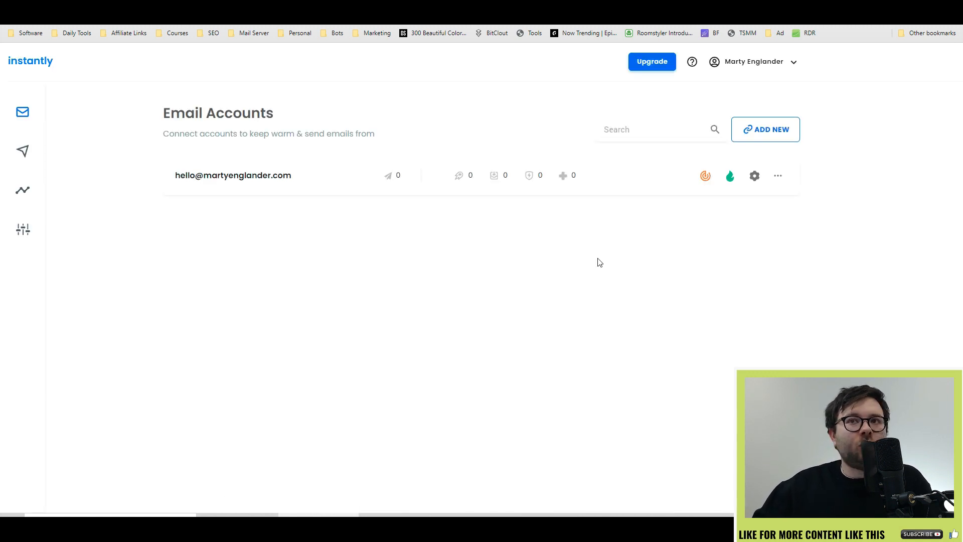
View the provider options for connecting a new email account
left_click(785, 136)
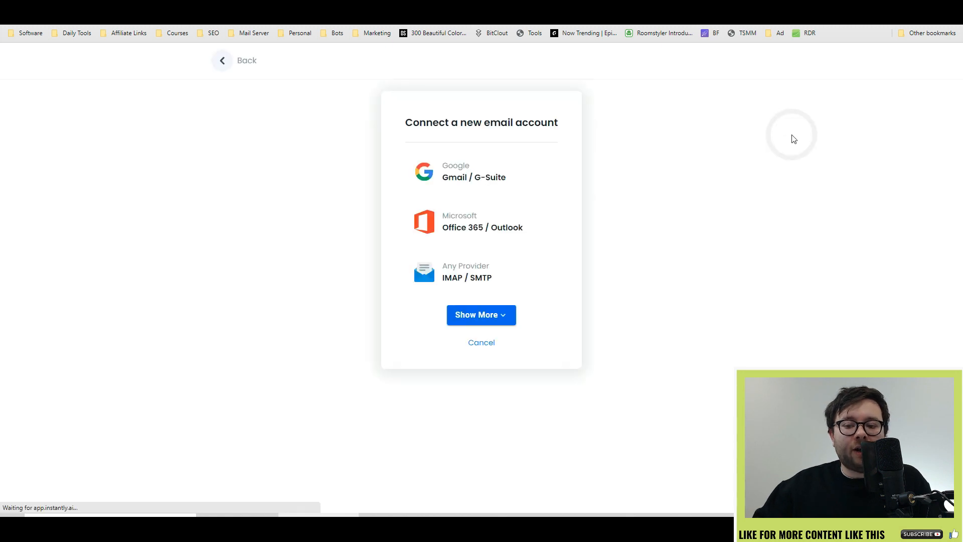
left_click(518, 296)
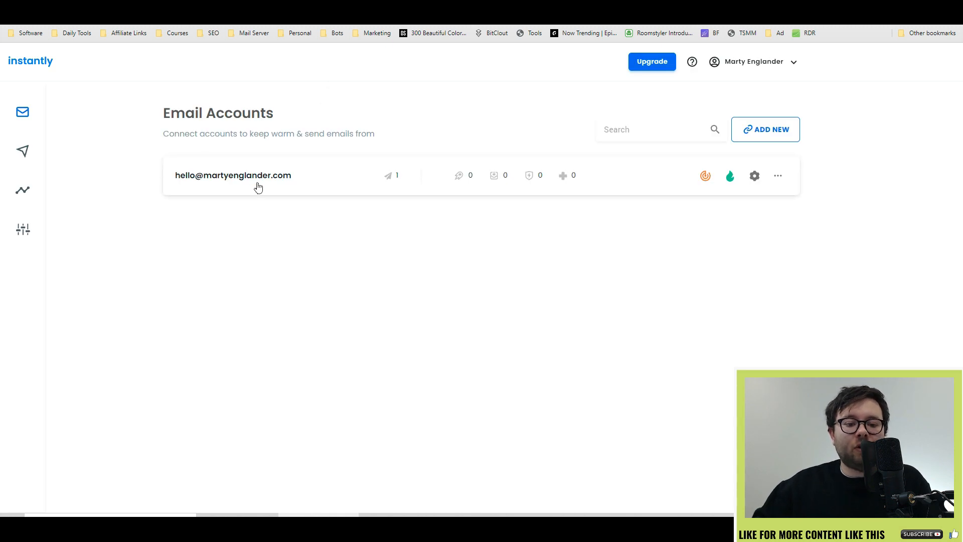
Open the connected email account's settings, turn on custom tracking domain to read its CNAME instructions, and close the settings without saving
left_click(430, 188)
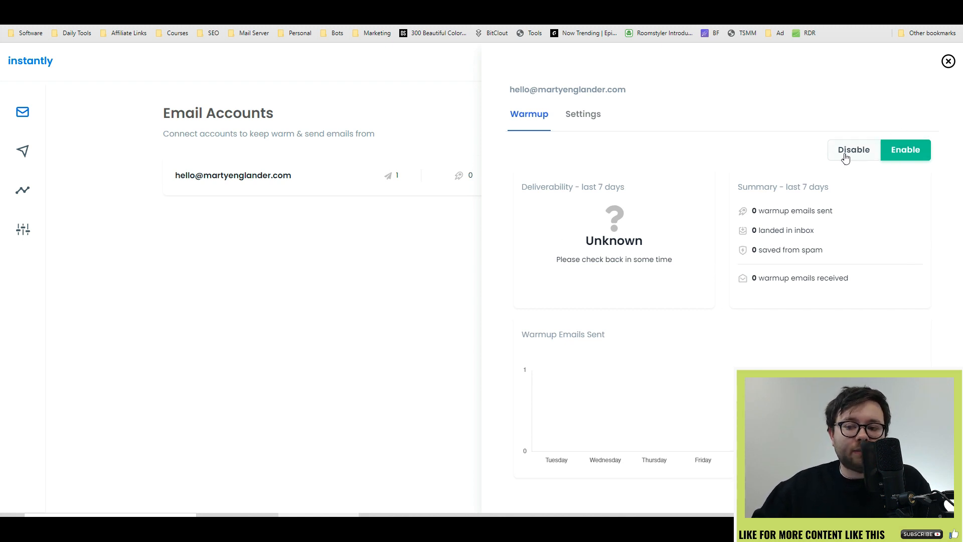
left_click(583, 114)
scroll(677, 159, "down", 1)
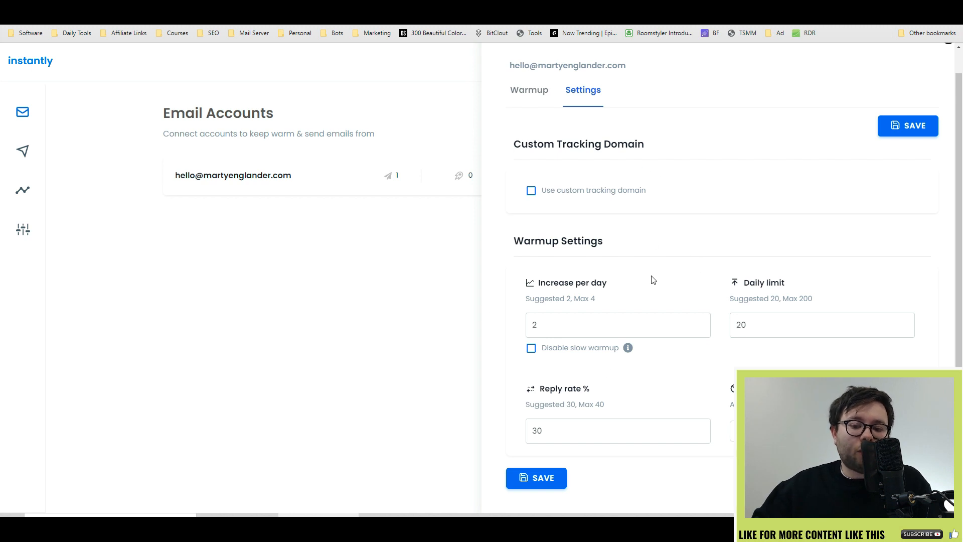
left_click(602, 199)
left_click_drag(539, 215, 611, 235)
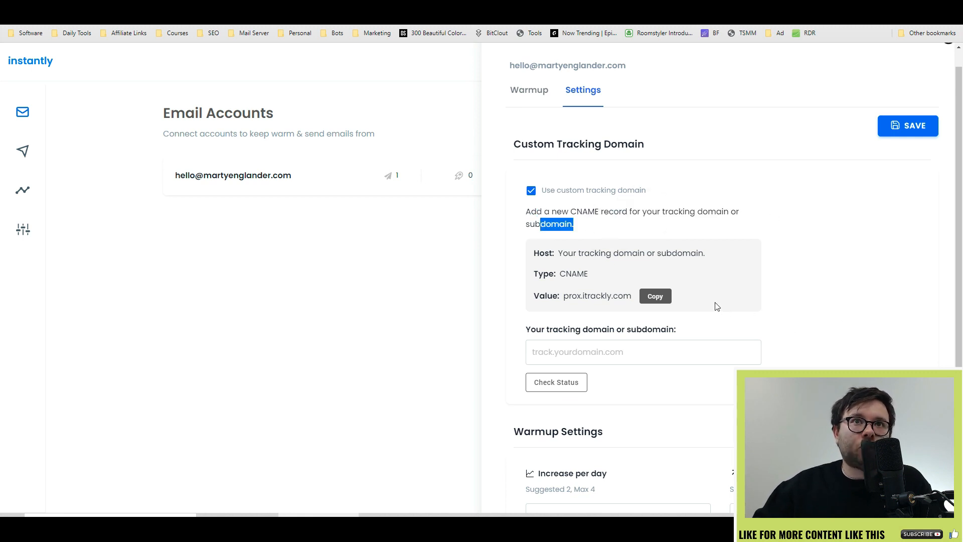
left_click(417, 197)
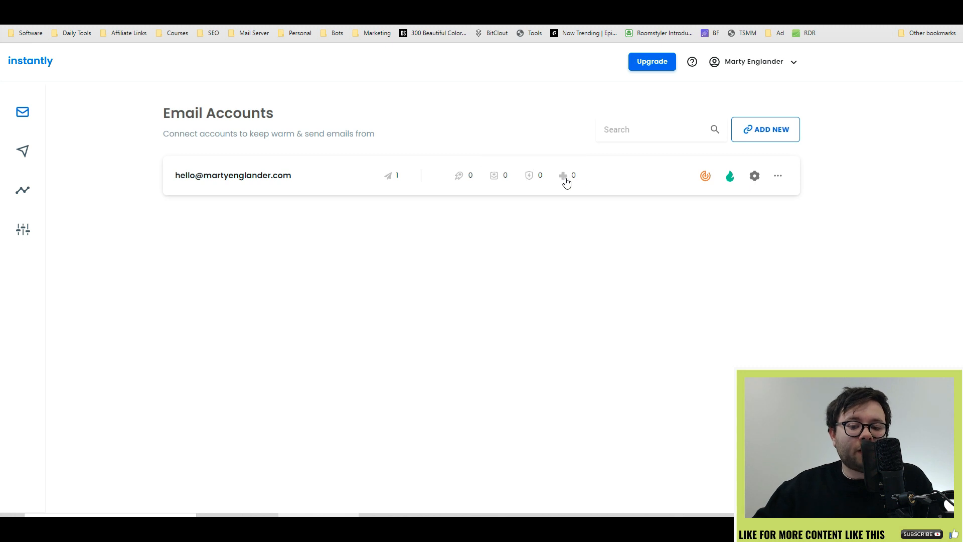
Try out the account's quick actions on the Email Accounts page: custom tracking domain, warmup toggle, settings and more options
left_click(713, 180)
left_click(713, 180)
left_click(730, 178)
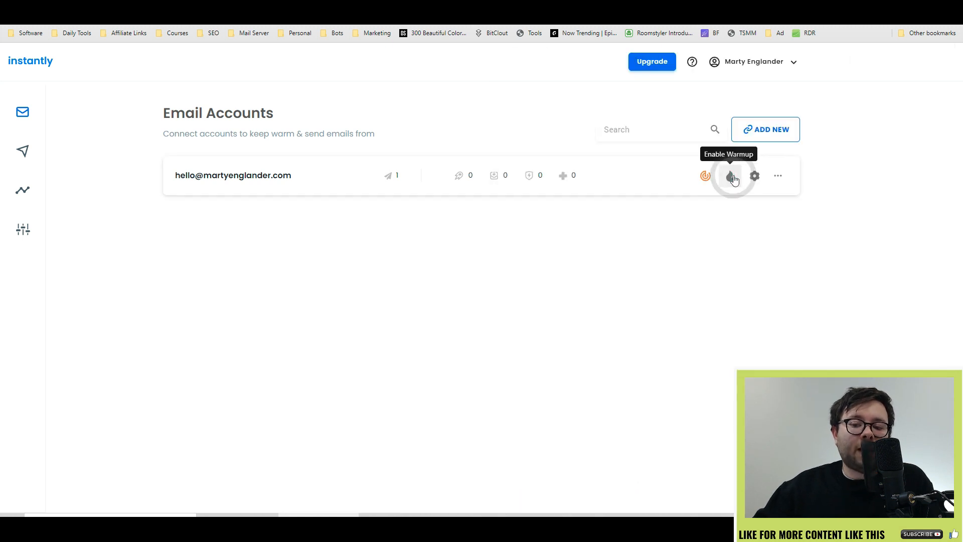
left_click(755, 176)
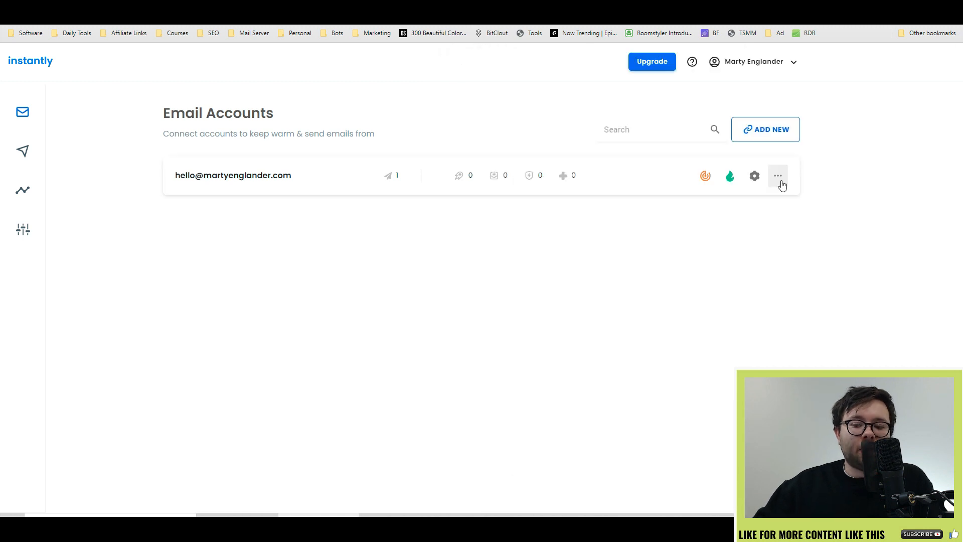
left_click(782, 181)
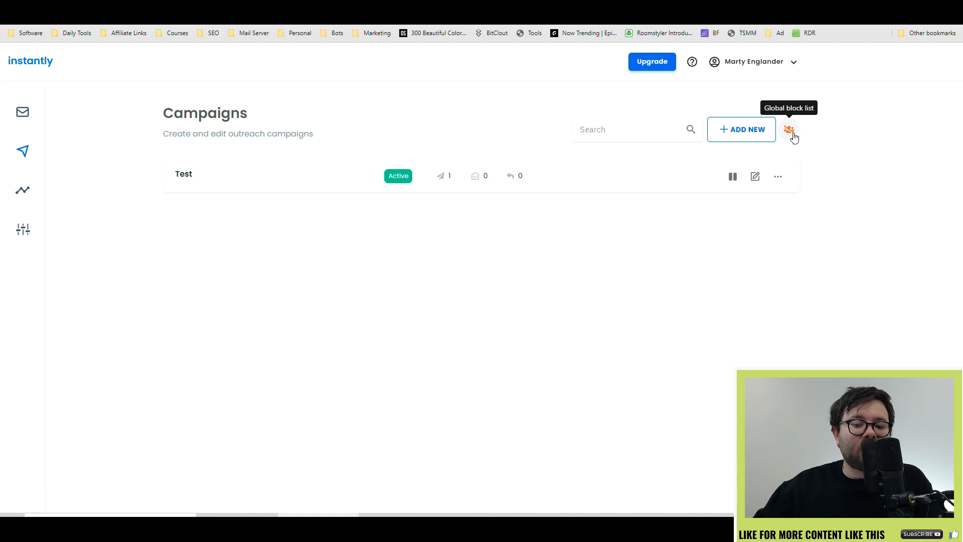
Create a new campaign named Test2
left_click(737, 129)
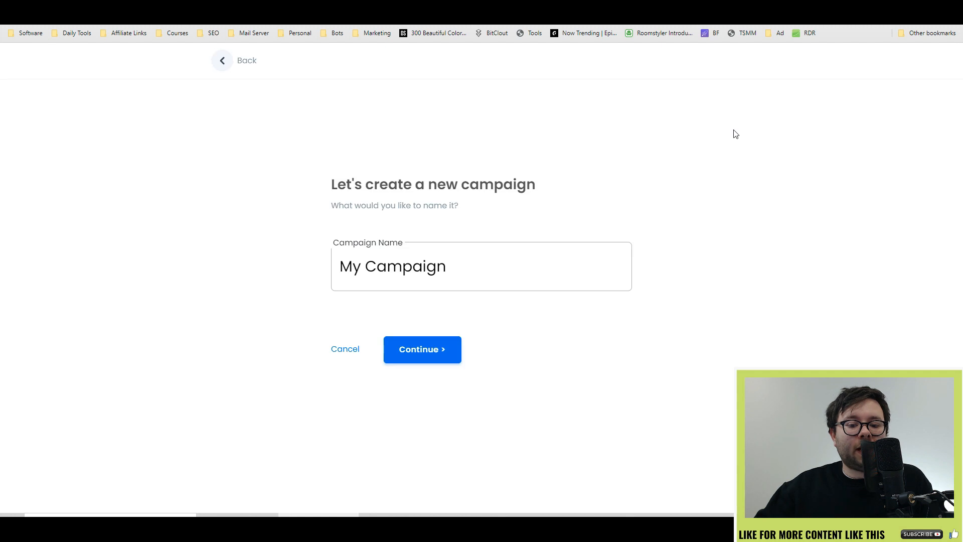
type("Test2")
left_click(401, 349)
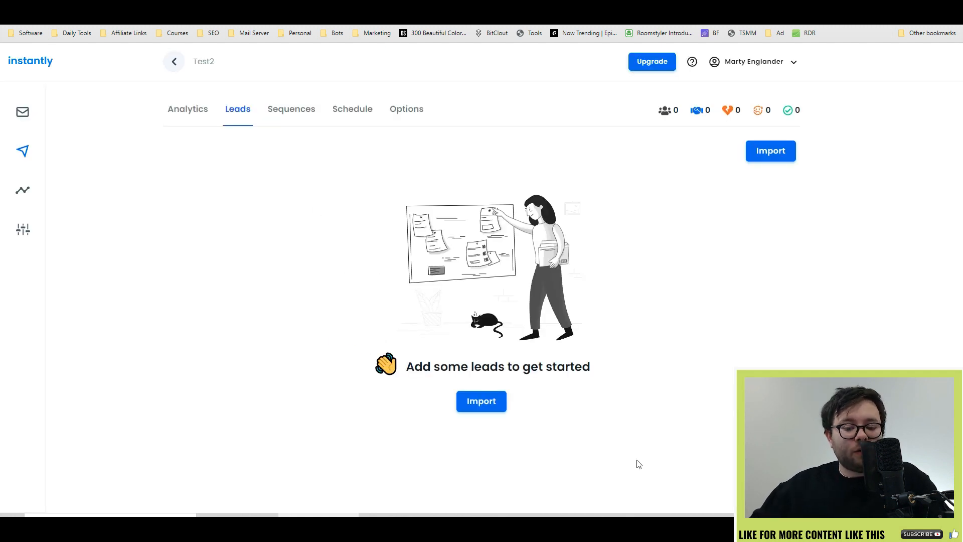
Start a manual lead import for the campaign and paste two leads, each with a quoted full name and an email address
left_click(481, 402)
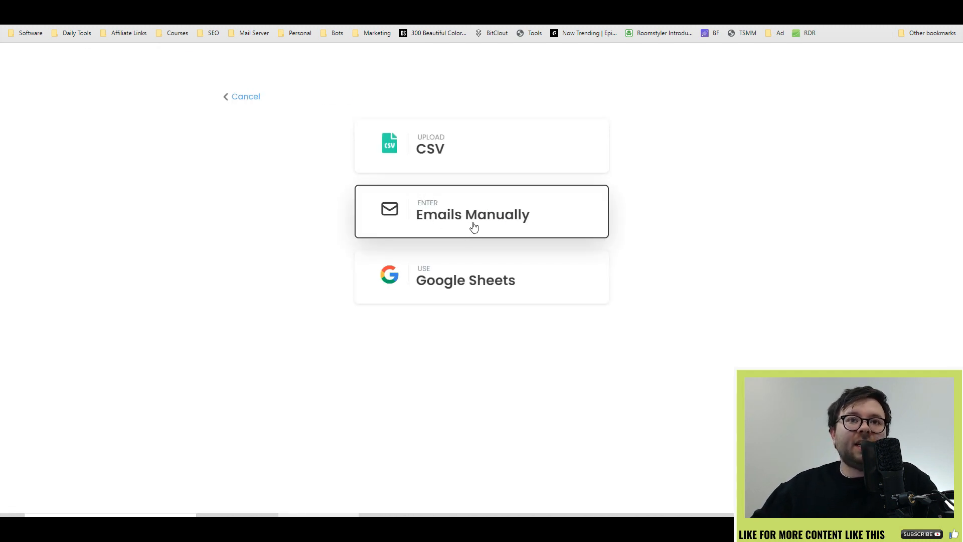
left_click(486, 212)
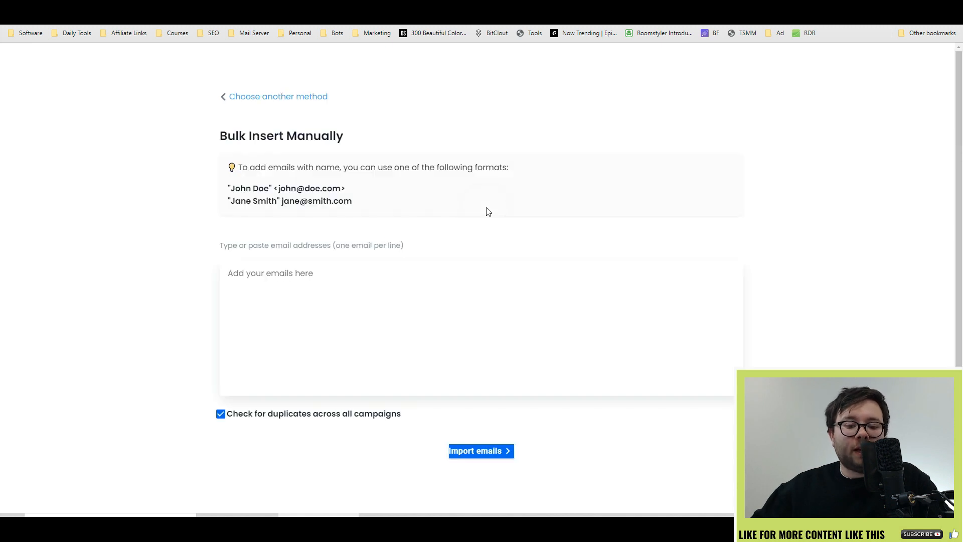
left_click(302, 315)
key("ctrl+v")
left_click_drag(255, 275, 348, 274)
left_click(246, 291)
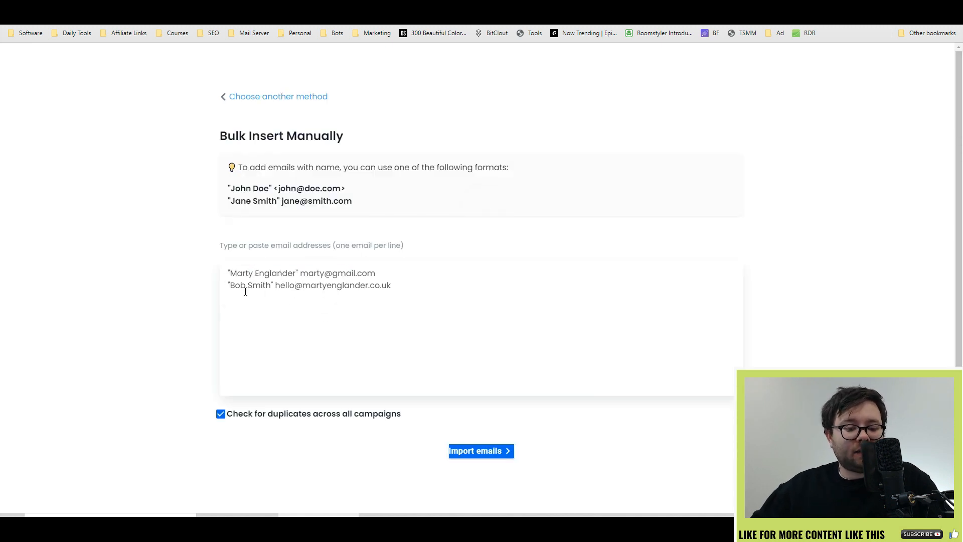
left_click_drag(231, 274, 379, 277)
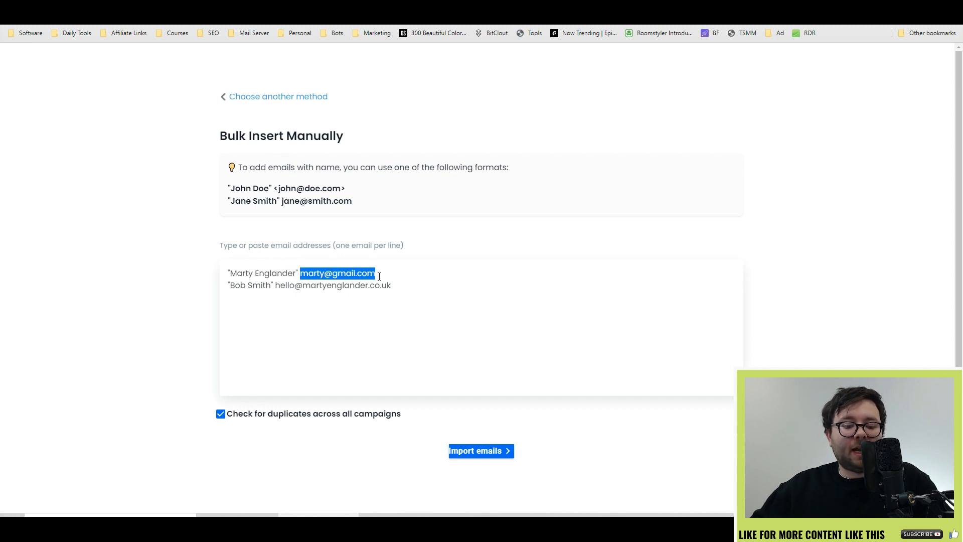
Import the pasted leads with the duplicate check across all campaigns enabled
left_click(236, 416)
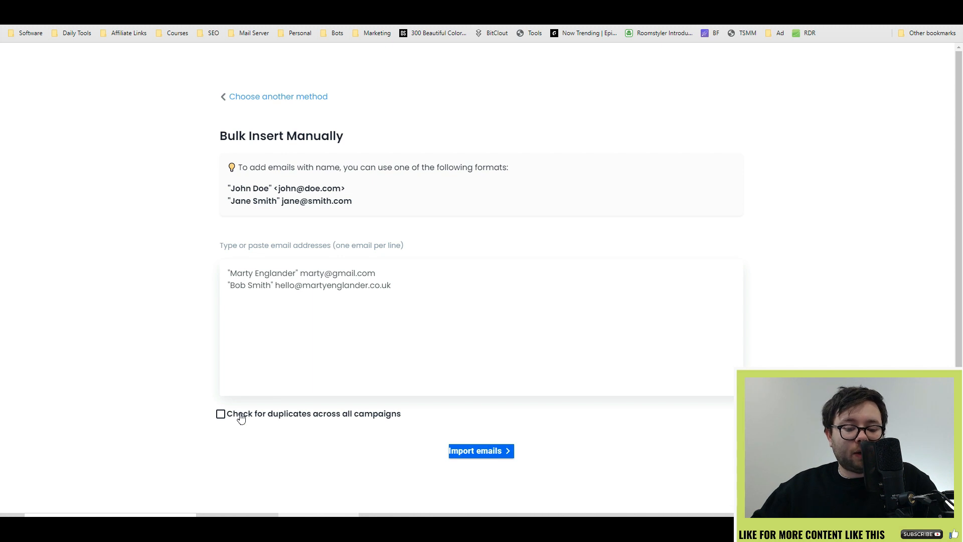
left_click(241, 417)
left_click(481, 453)
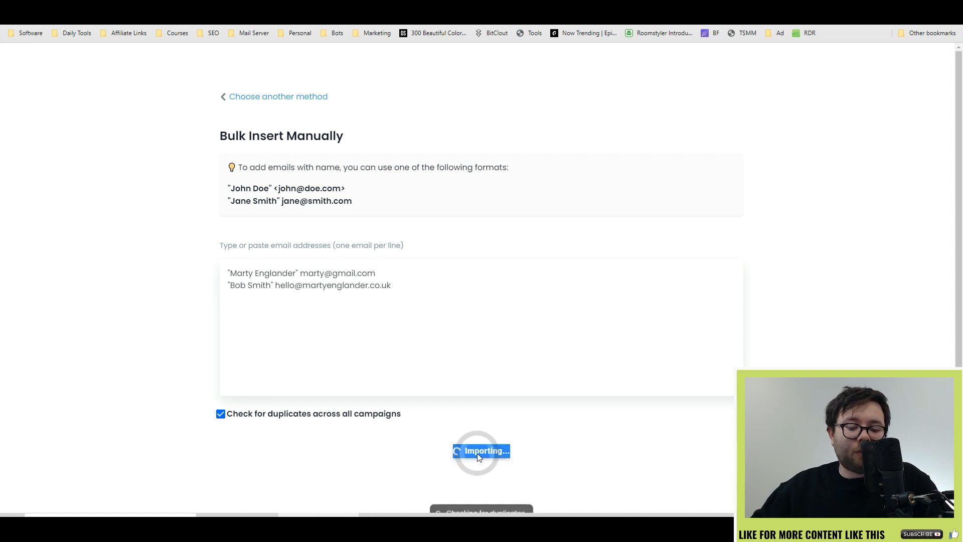
Set the subject of the sequence's Step 1 email to "You're IN! {{firstName}}", inserting the first name as a variable
left_click(455, 304)
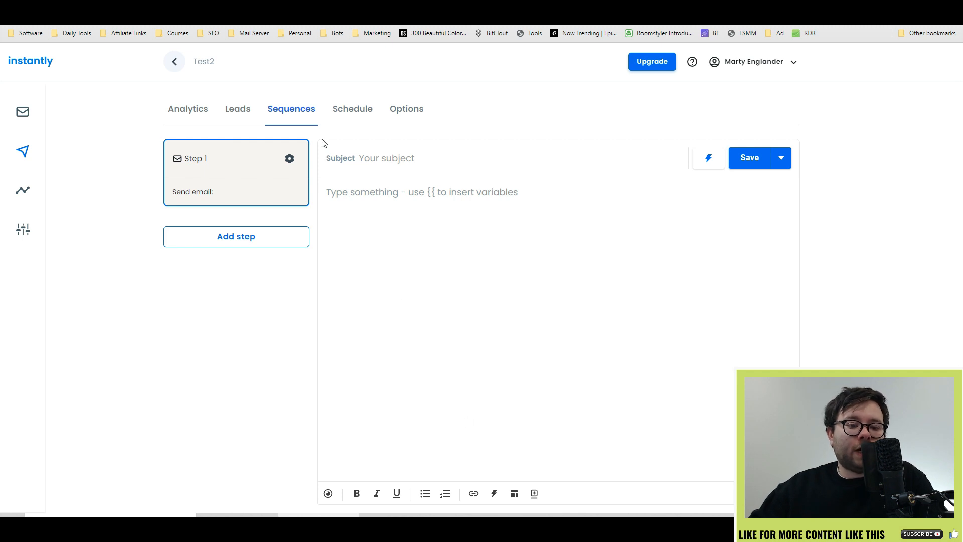
left_click(414, 161)
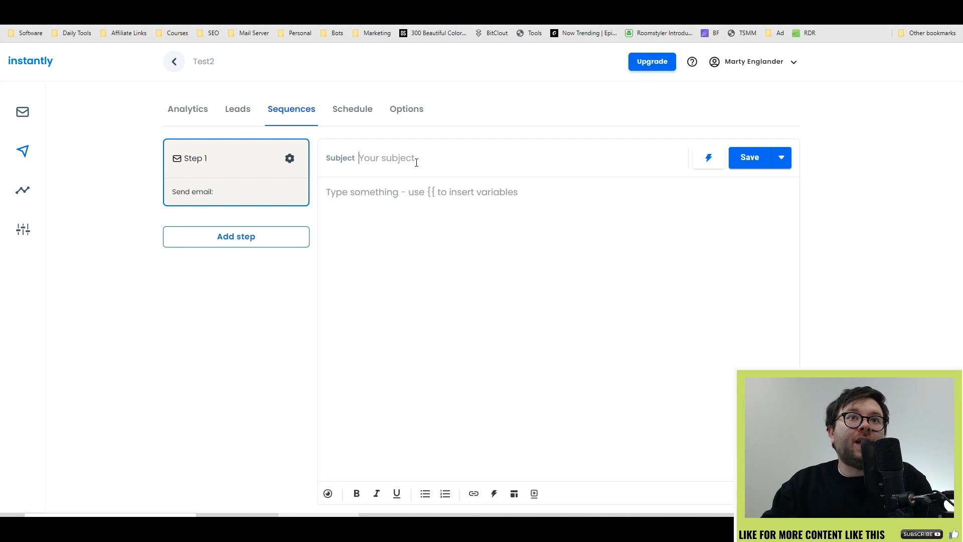
type("You're IN!")
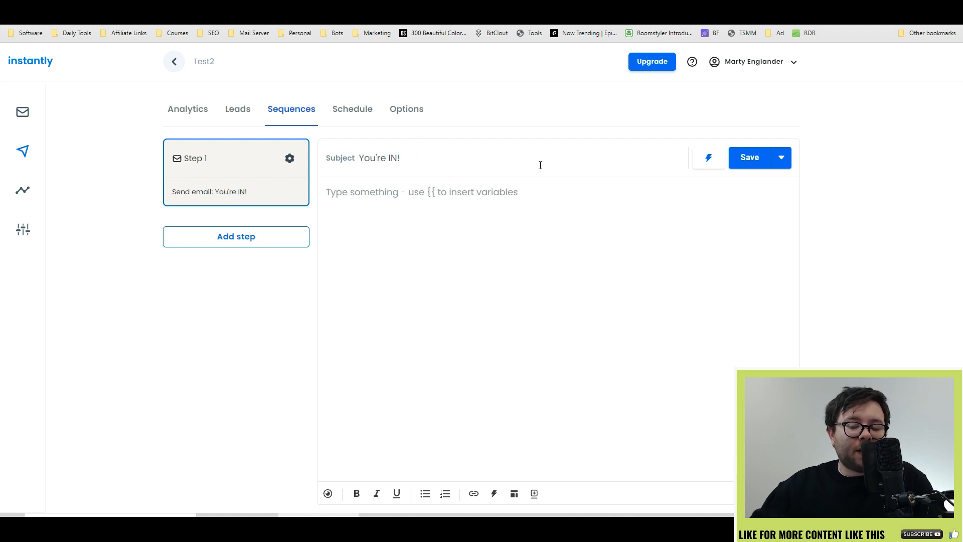
left_click(715, 161)
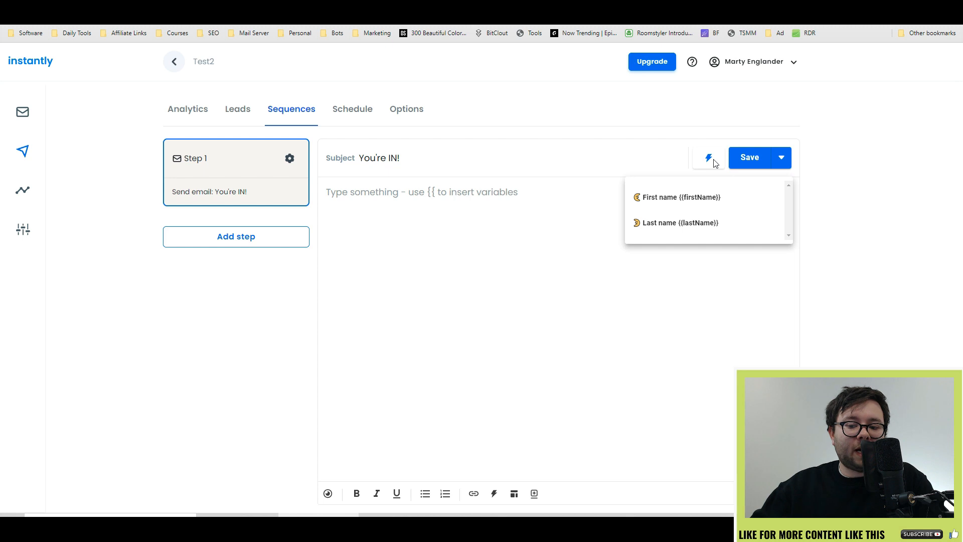
left_click(677, 197)
Write the body: "Hey" plus {{firstName}} and {{lastName}} variables, "You just subscribed to my newsletter!", and the sign-off "Wicked" with the sender's name
left_click(361, 216)
type("Hey  You just subscribed to my newsletter!  Wicked Marty Englander")
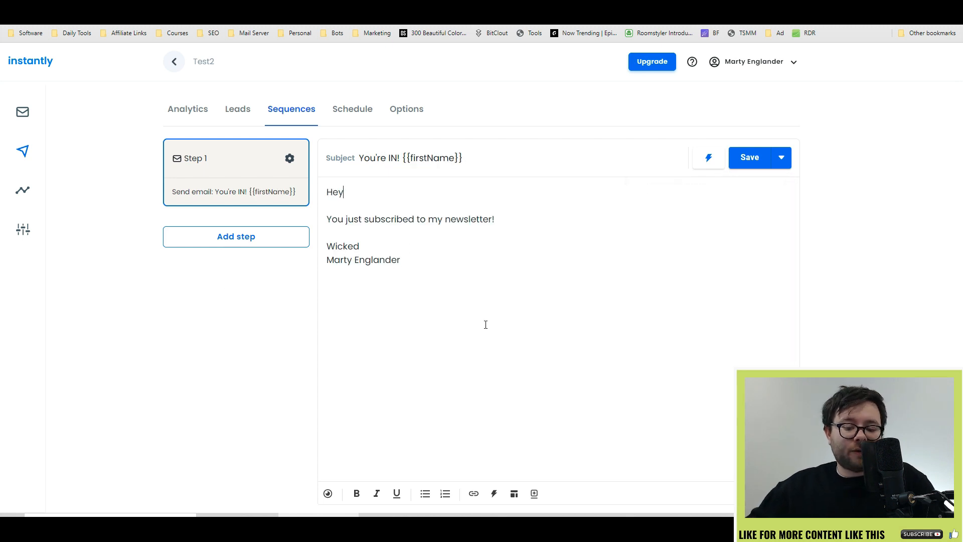
left_click(353, 190)
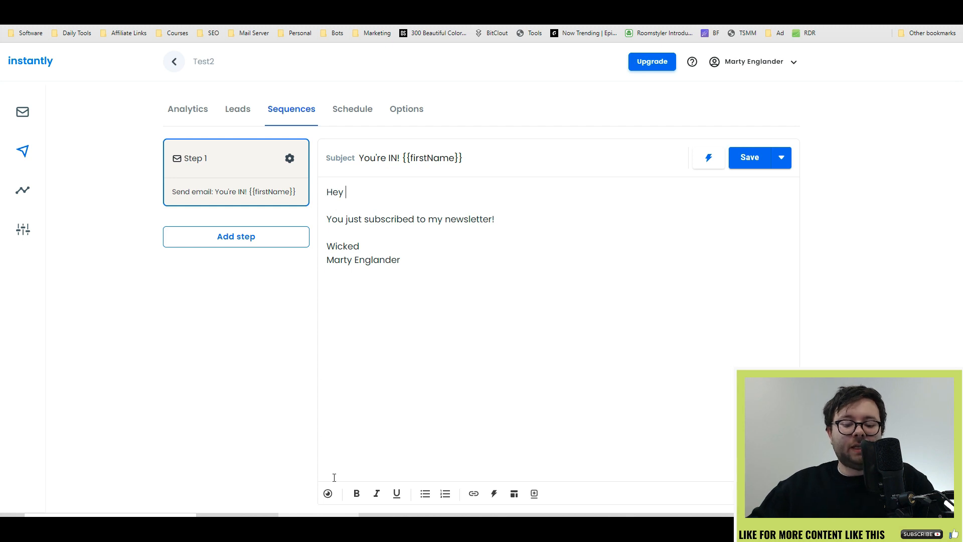
left_click(493, 497)
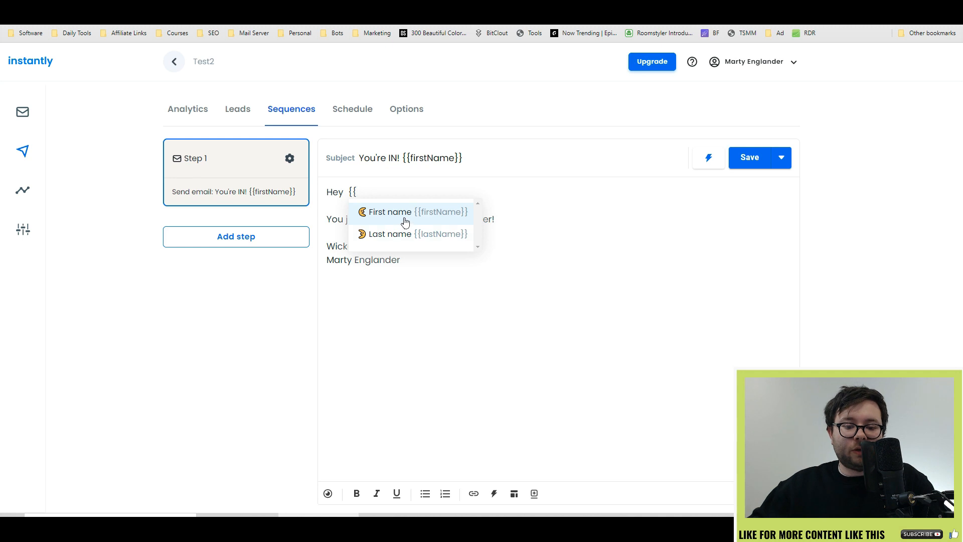
left_click(405, 222)
left_click(493, 493)
left_click(535, 233)
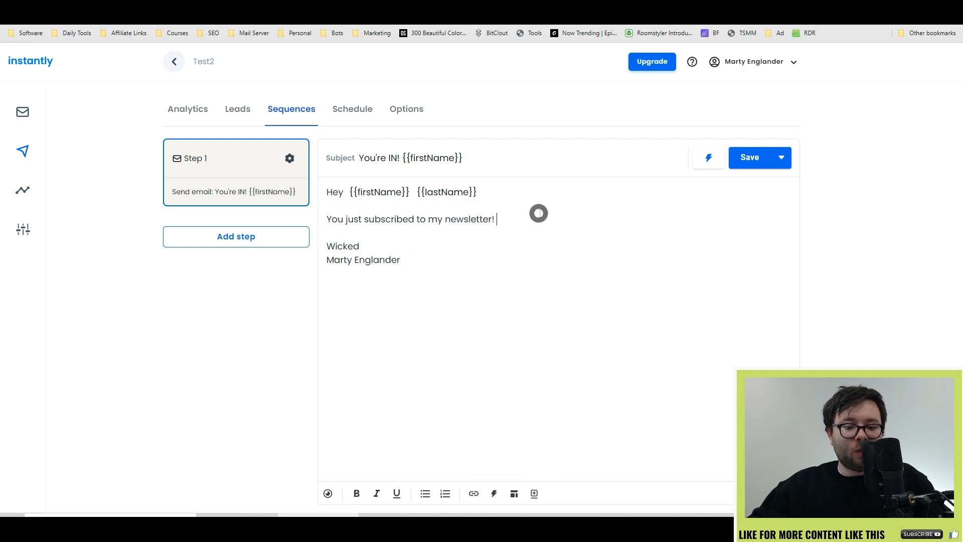
Underline the word "newsletter" in the email body
left_click_drag(538, 213, 355, 220)
double_click(460, 219)
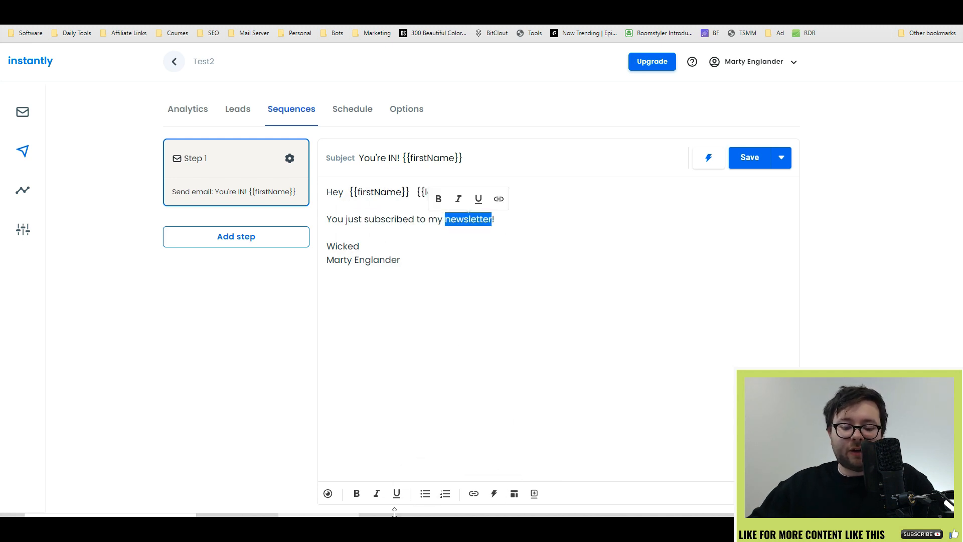
left_click(396, 494)
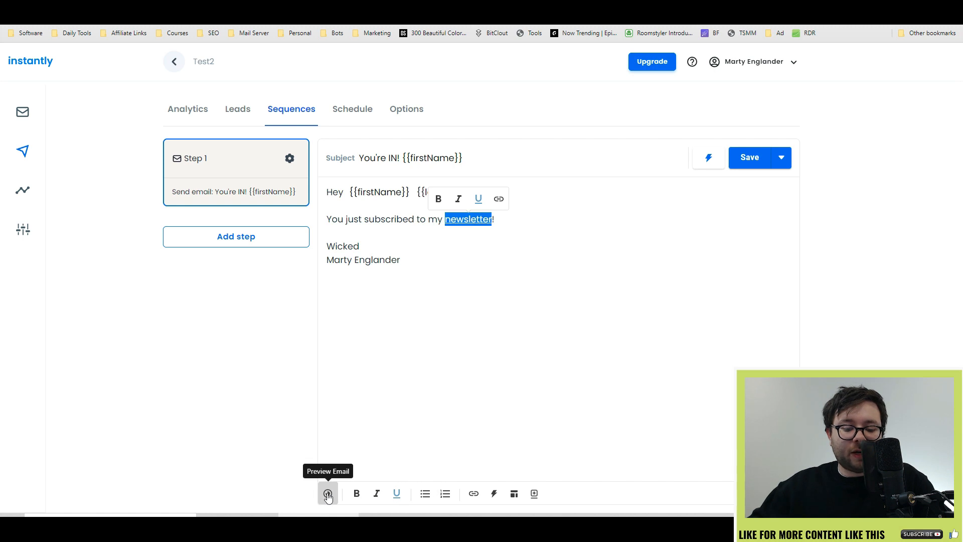
left_click(533, 233)
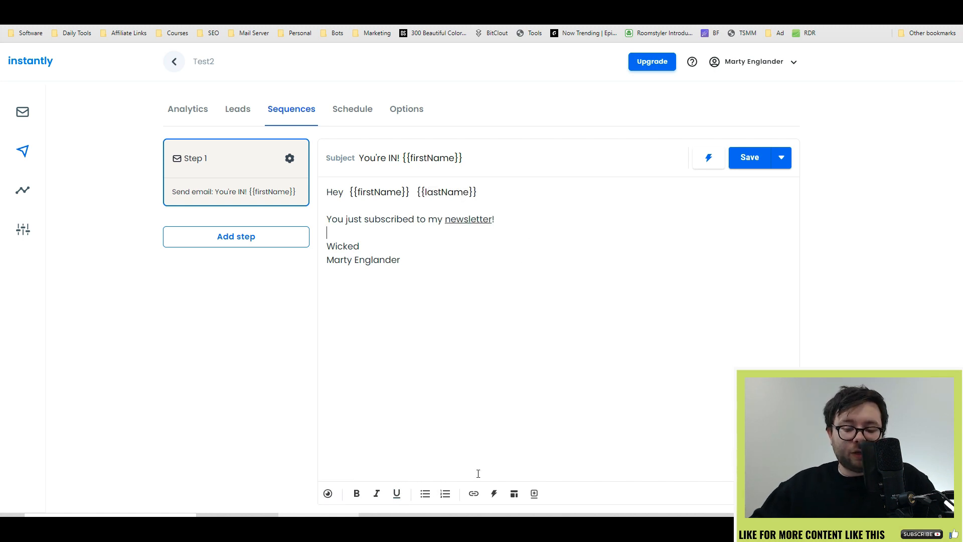
Browse the email template library's categories and close it without using a template
left_click(513, 497)
scroll(271, 267, "down", 5)
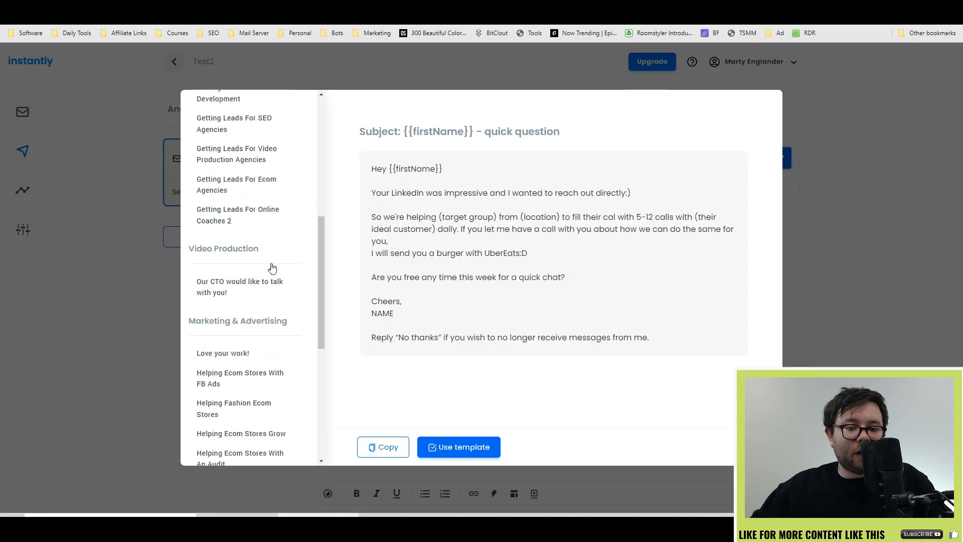
scroll(271, 267, "down", 4)
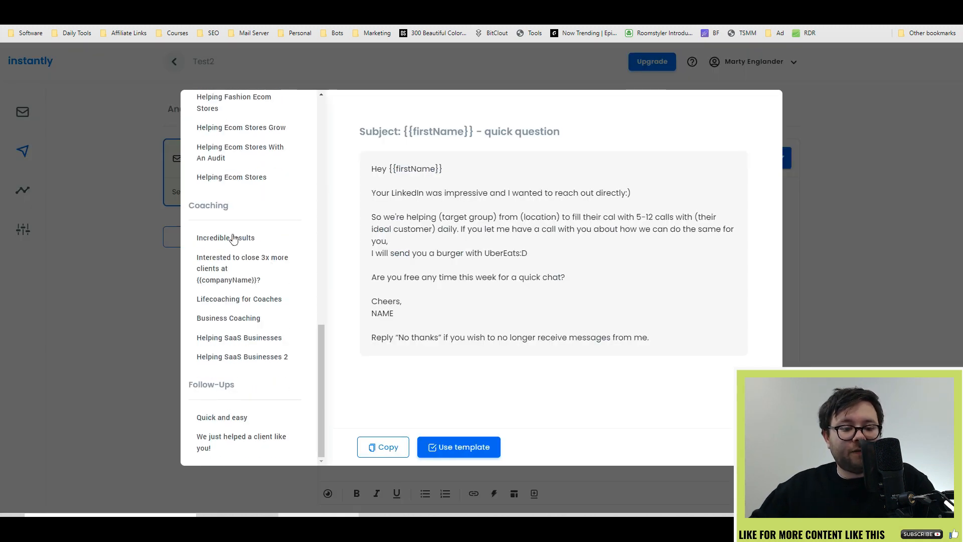
scroll(232, 292, "up", 3)
scroll(232, 292, "up", 2)
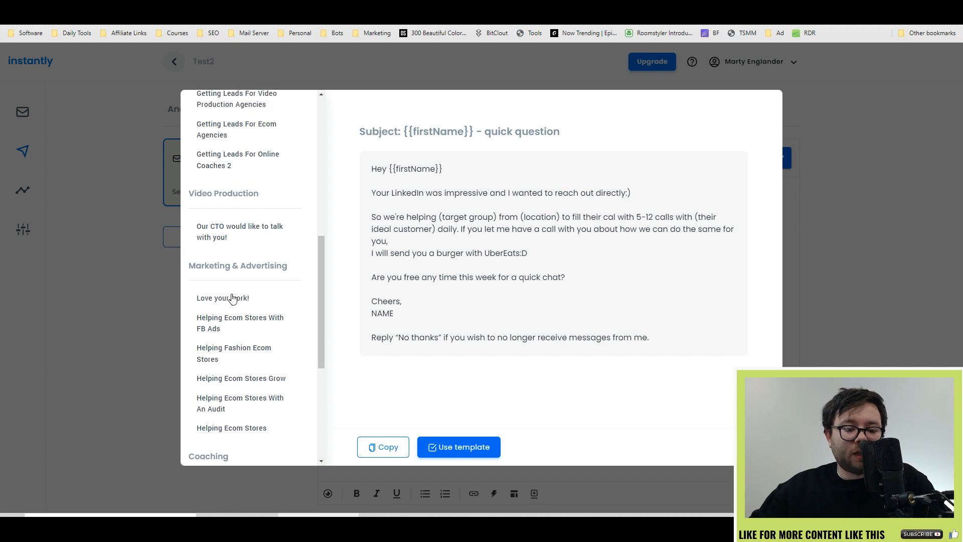
key("Escape")
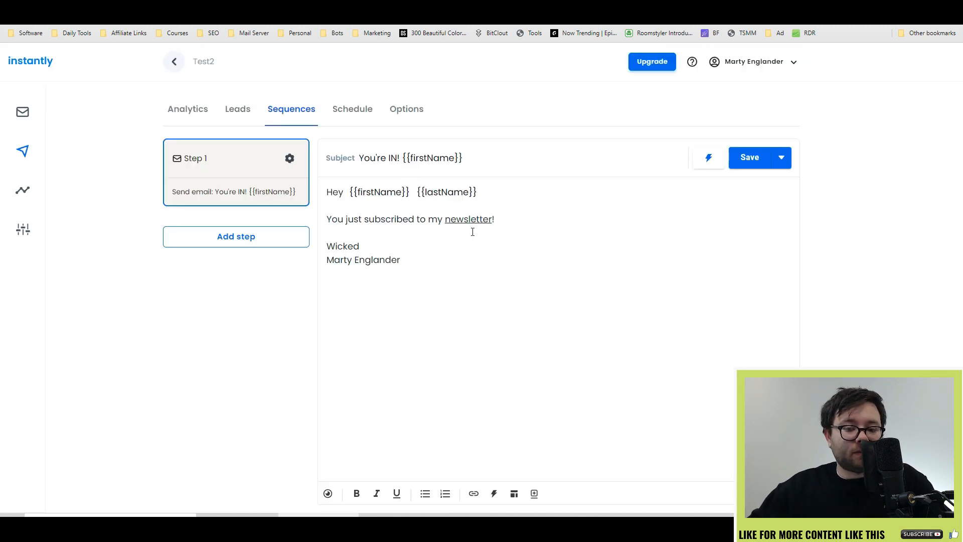
left_click(783, 159)
left_click(776, 181)
left_click(454, 279)
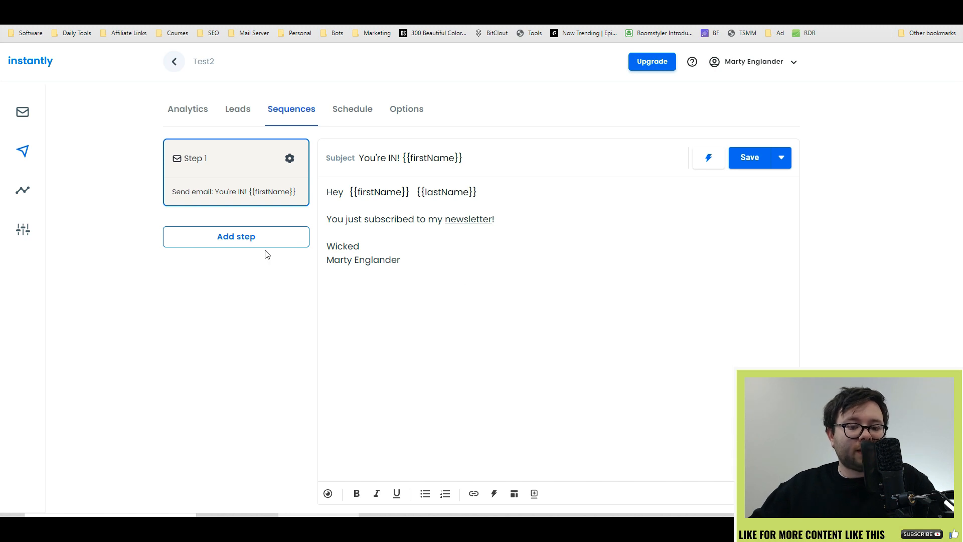
Add a second email step to the sequence, set the wait after Step 1 to 2 days, and open Step 2's email body
left_click(241, 241)
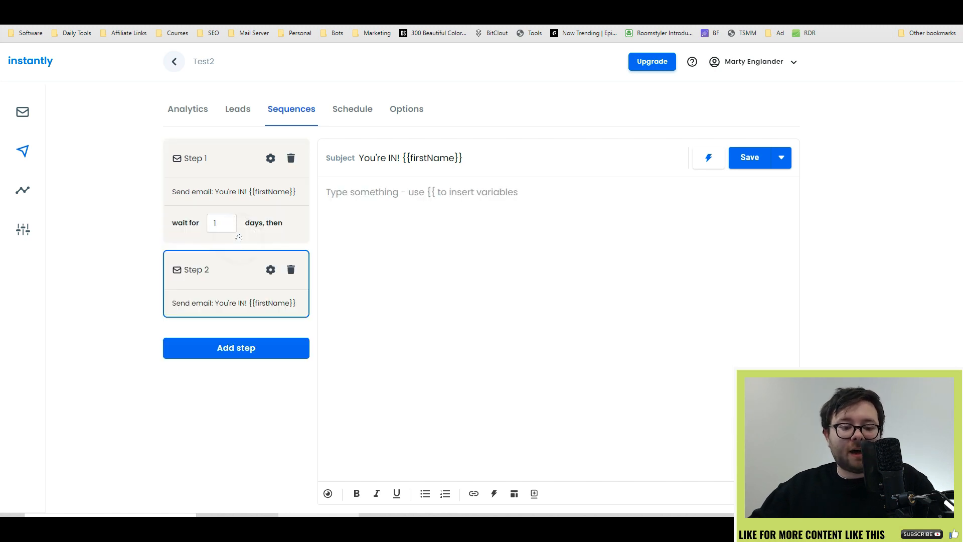
double_click(222, 224)
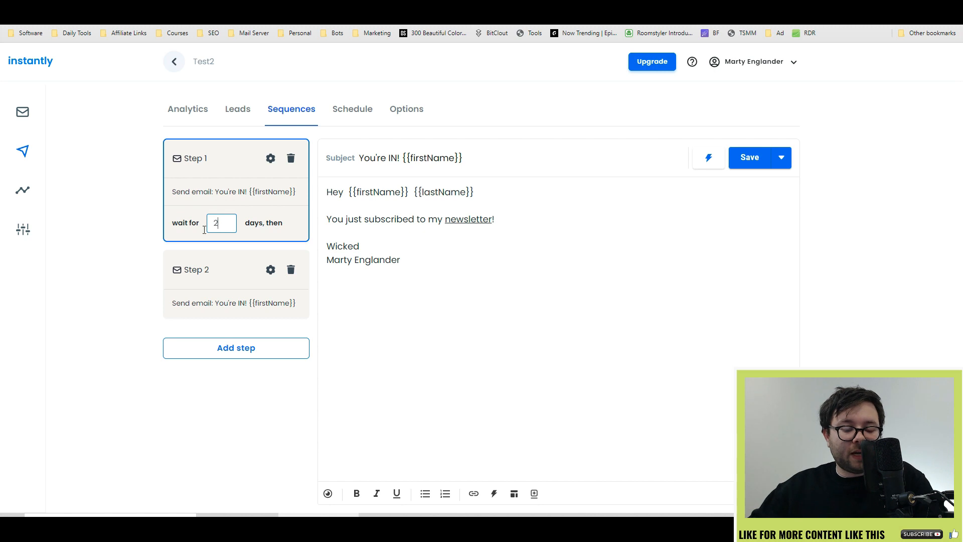
left_click(224, 286)
left_click(512, 209)
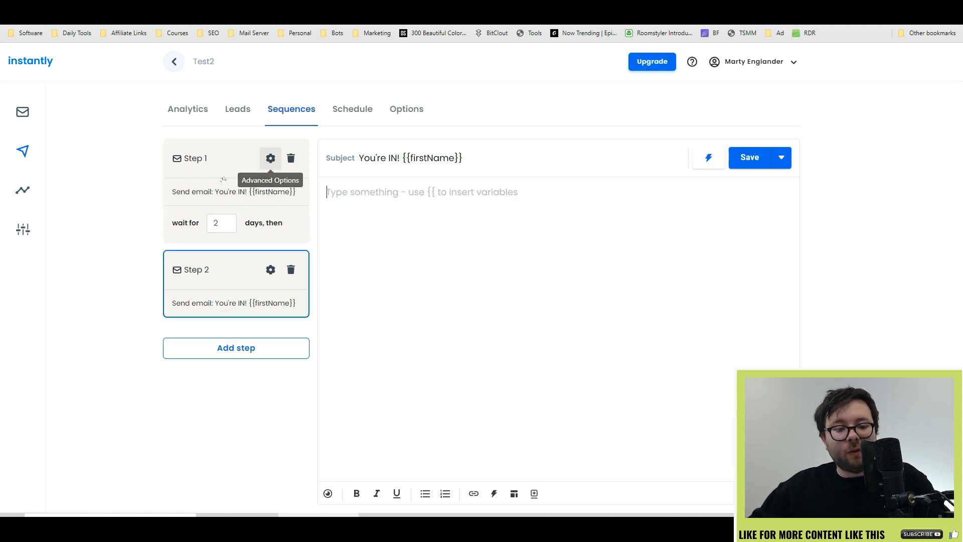
Add a condition to Step 1's advanced settings: if a lead opens this email, skip wait time before next step
left_click(271, 158)
left_click(646, 177)
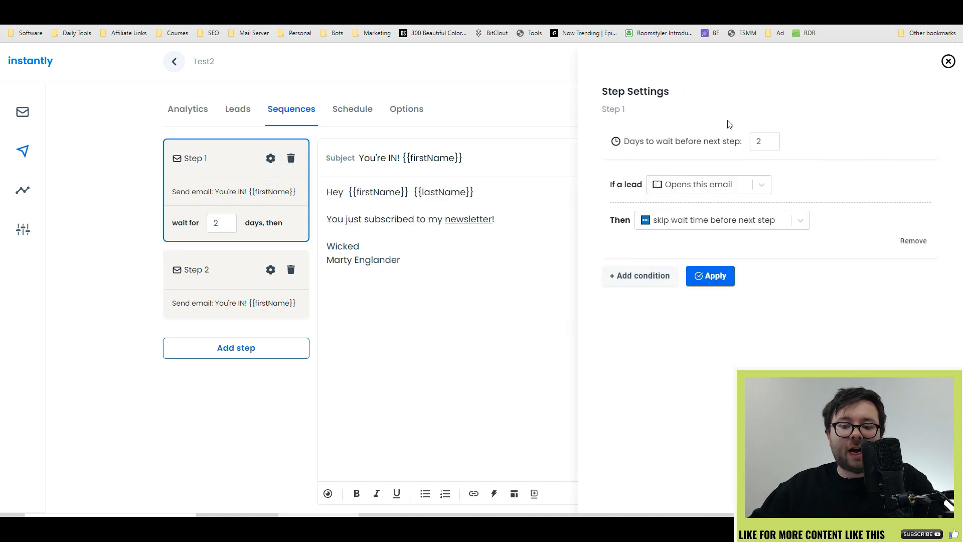
left_click(706, 185)
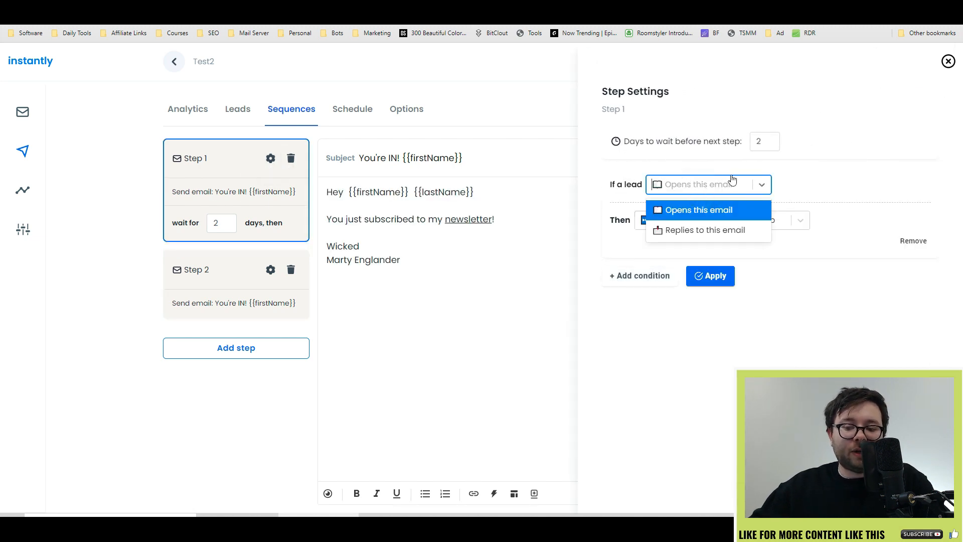
left_click(843, 290)
left_click(710, 217)
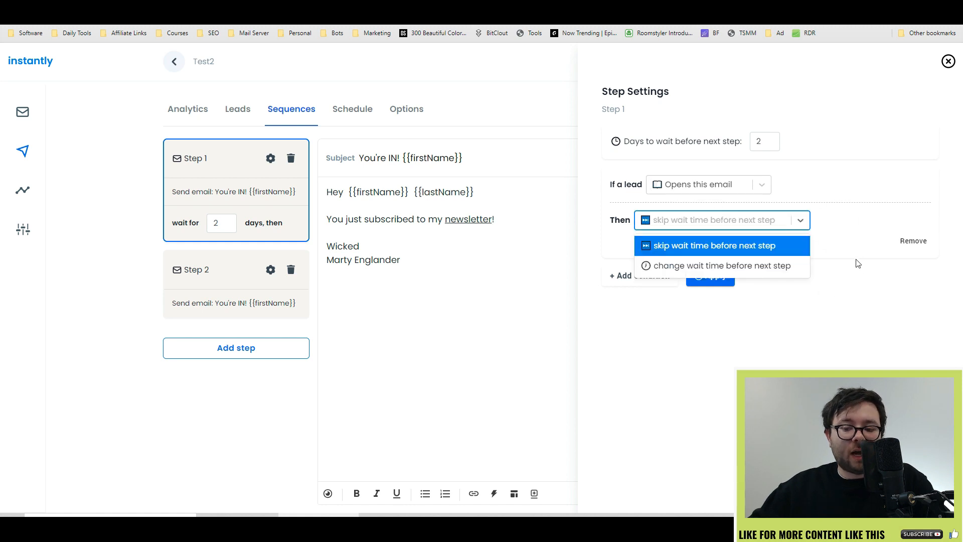
left_click(833, 312)
Add a second Step 1 condition that skips the wait time if a lead replies to this email, and apply the step settings
left_click(640, 275)
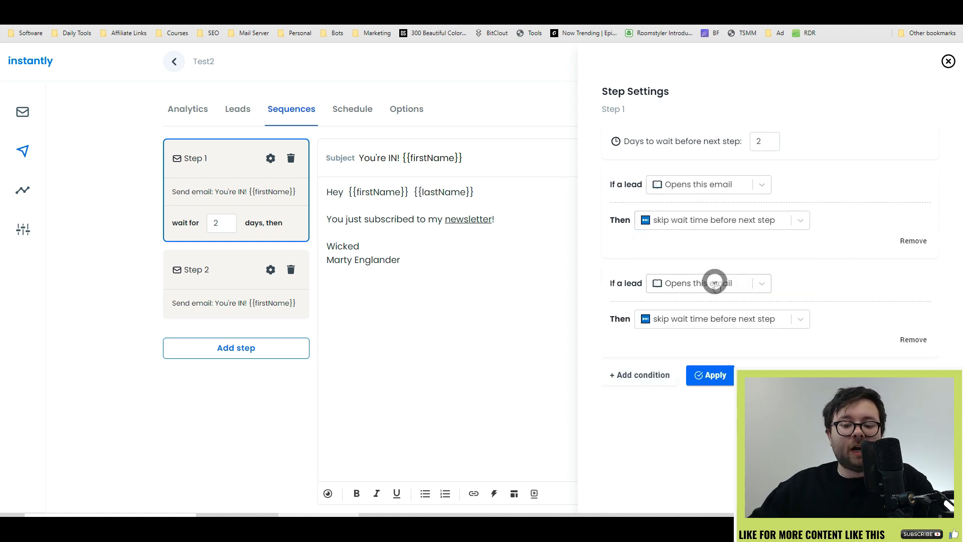
left_click(716, 282)
left_click(712, 327)
left_click(719, 319)
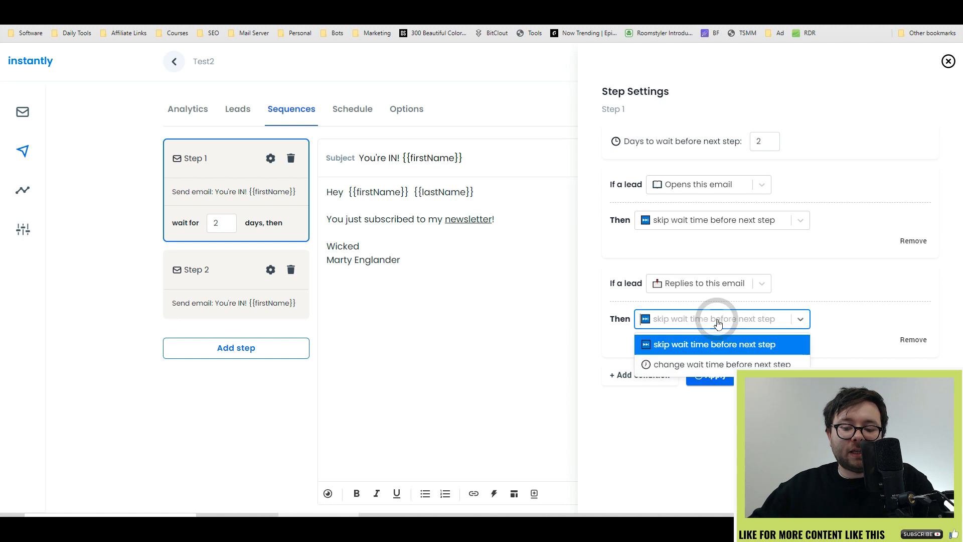
left_click(714, 344)
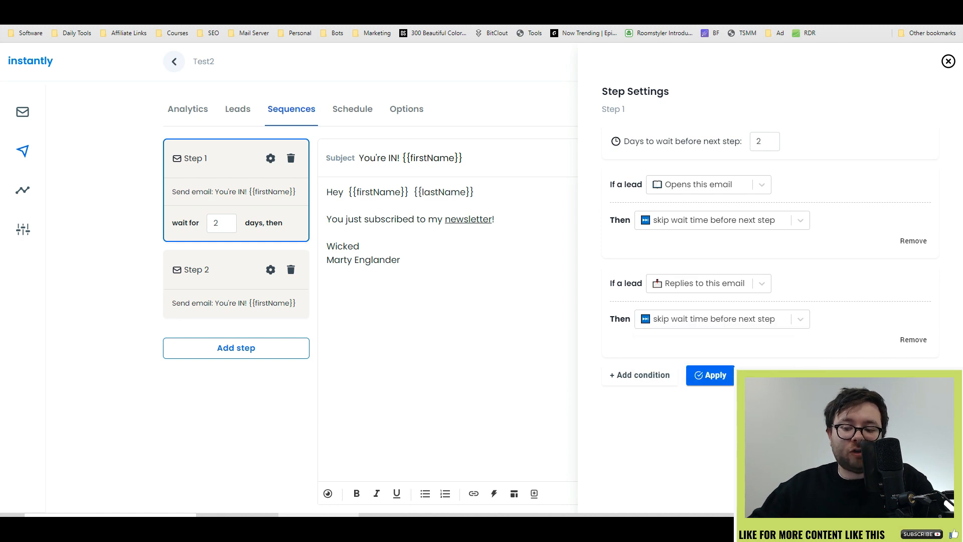
left_click(709, 376)
left_click(758, 170)
Leave the sequence editor for the campaign's schedule settings and name the schedule "test1"
left_click(350, 107)
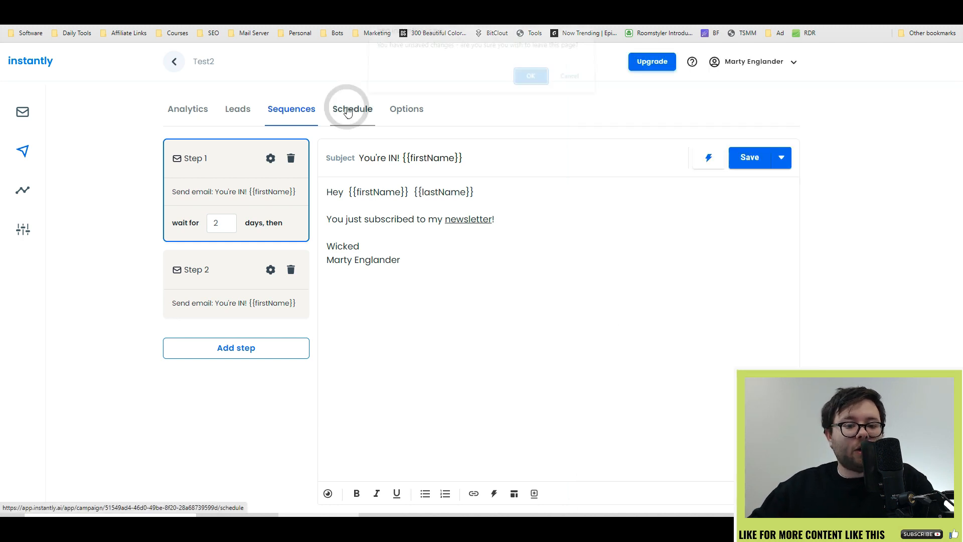
key("Return")
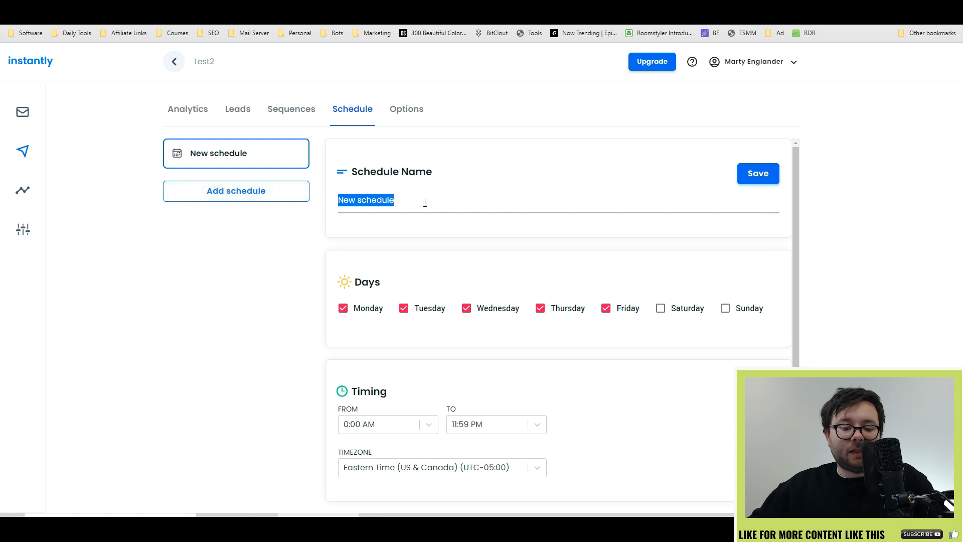
type("test1")
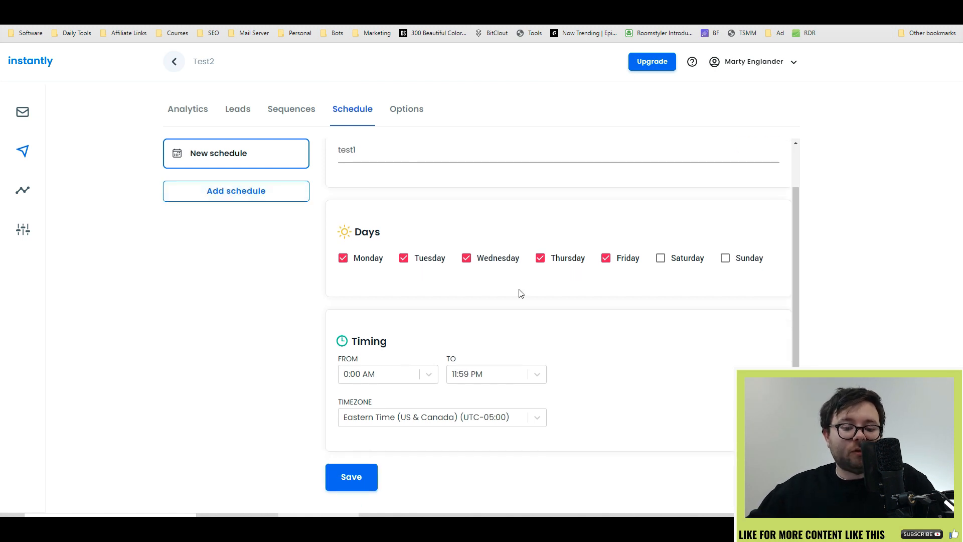
Examine the start time, end time and timezone choices available for the schedule
scroll(549, 292, "down", 1)
left_click(397, 357)
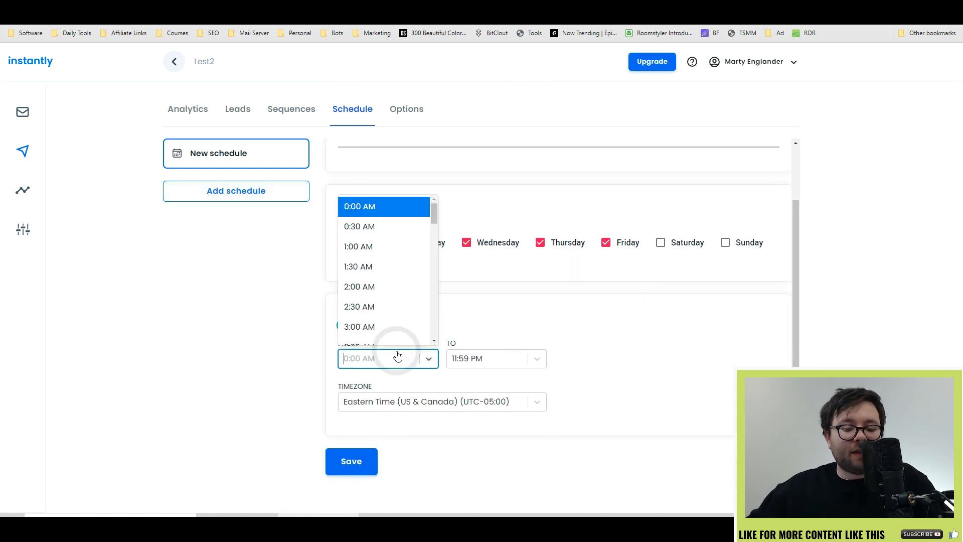
left_click(486, 363)
left_click(374, 361)
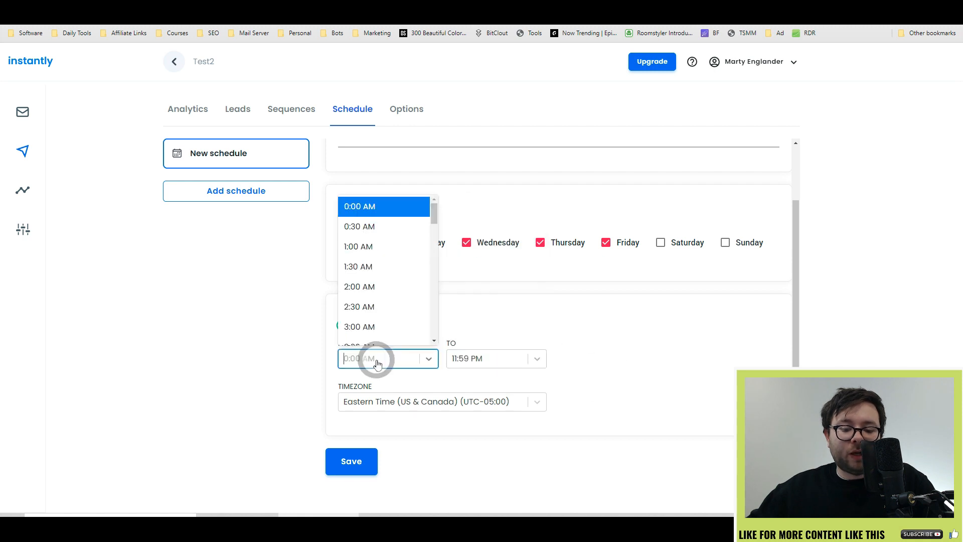
left_click(480, 407)
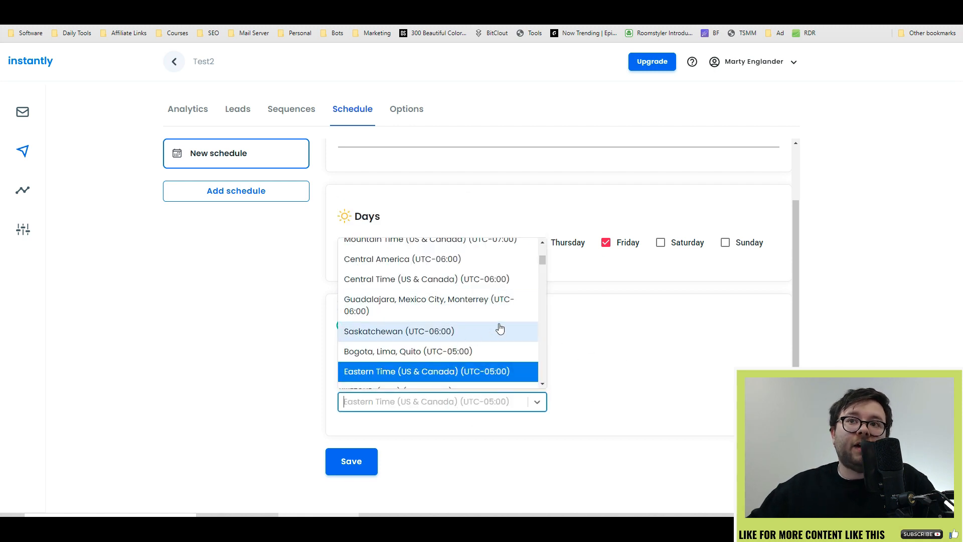
Add a second schedule to the campaign and reselect the first one
left_click(283, 197)
left_click(220, 206)
left_click(220, 160)
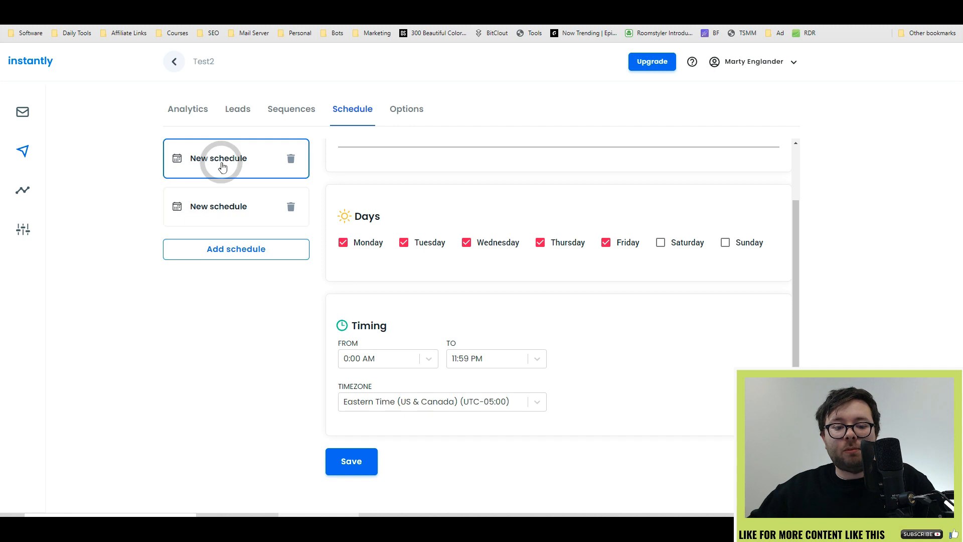
scroll(505, 314, "up", 2)
Select the email account to send from in the Test2 campaign's options
left_click(407, 109)
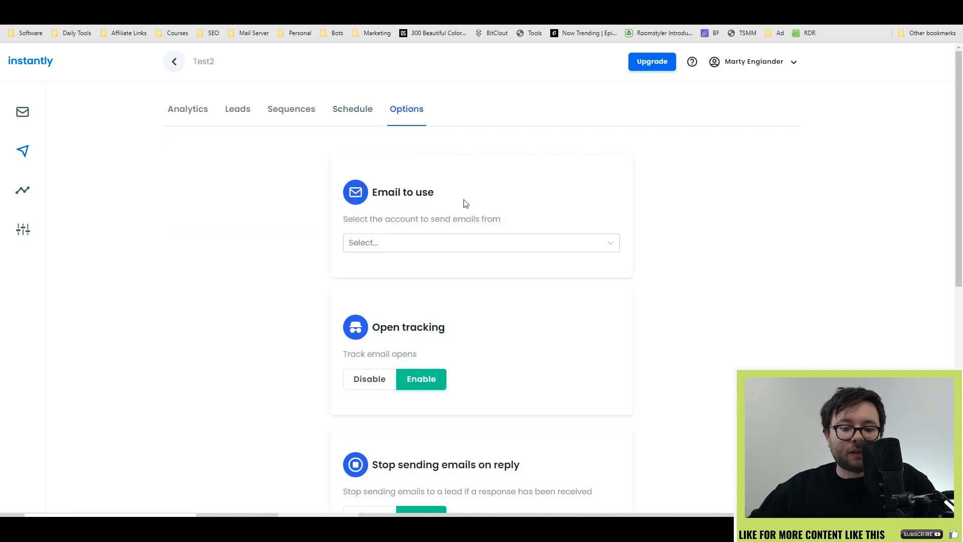
left_click(494, 243)
left_click(467, 270)
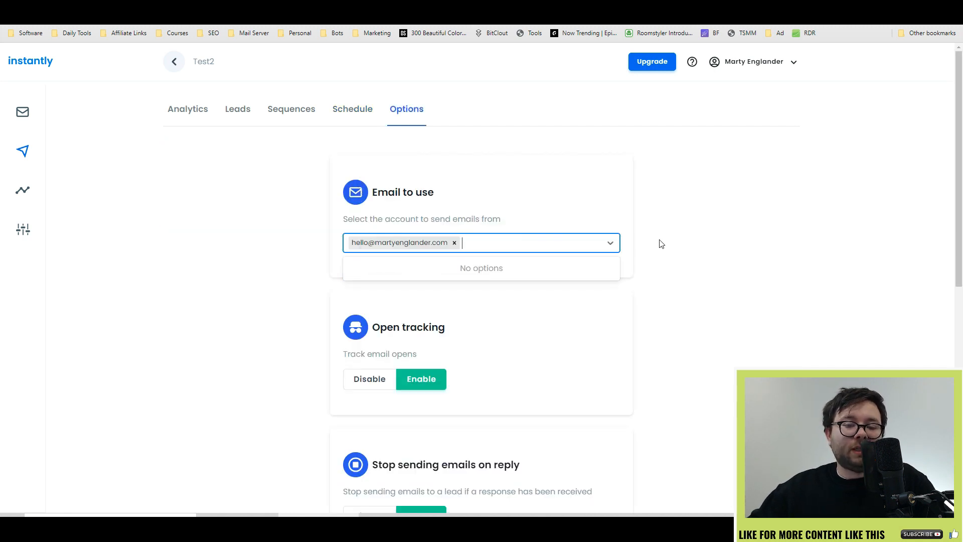
left_click(691, 288)
Review the campaign options for open tracking, stopping on reply, smart send and the daily sending limit
scroll(460, 239, "down", 3)
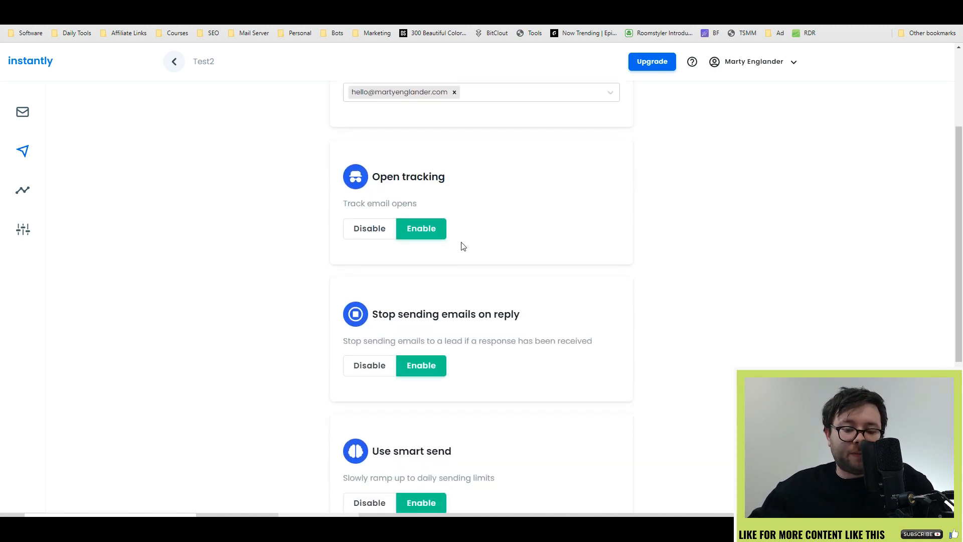
scroll(441, 266, "down", 1)
scroll(421, 306, "down", 1)
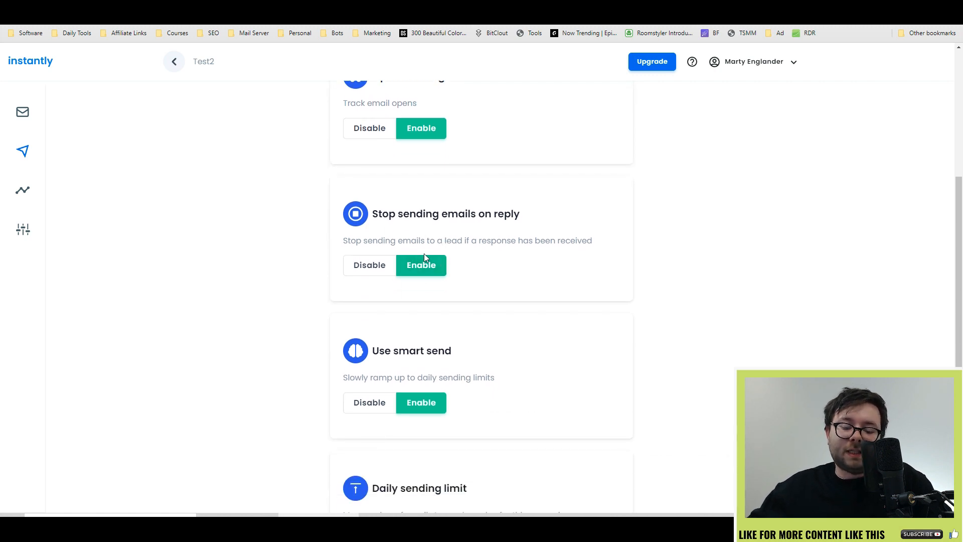
scroll(455, 272, "down", 2)
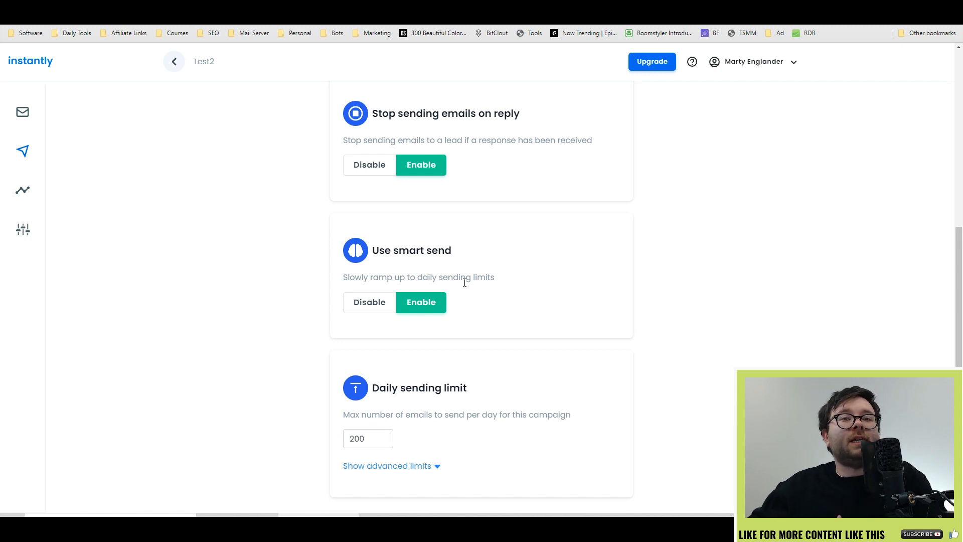
scroll(464, 282, "down", 2)
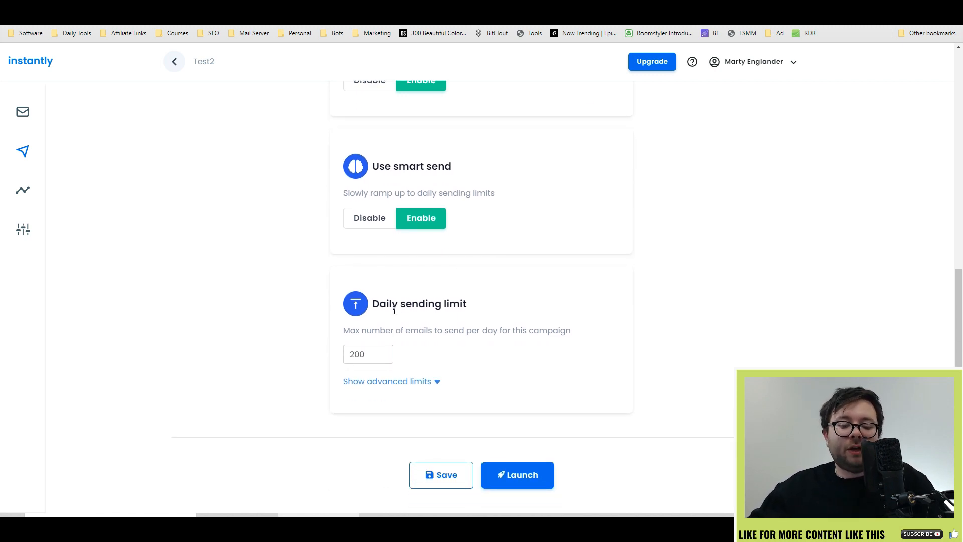
left_click_drag(390, 309, 459, 310)
left_click(560, 320)
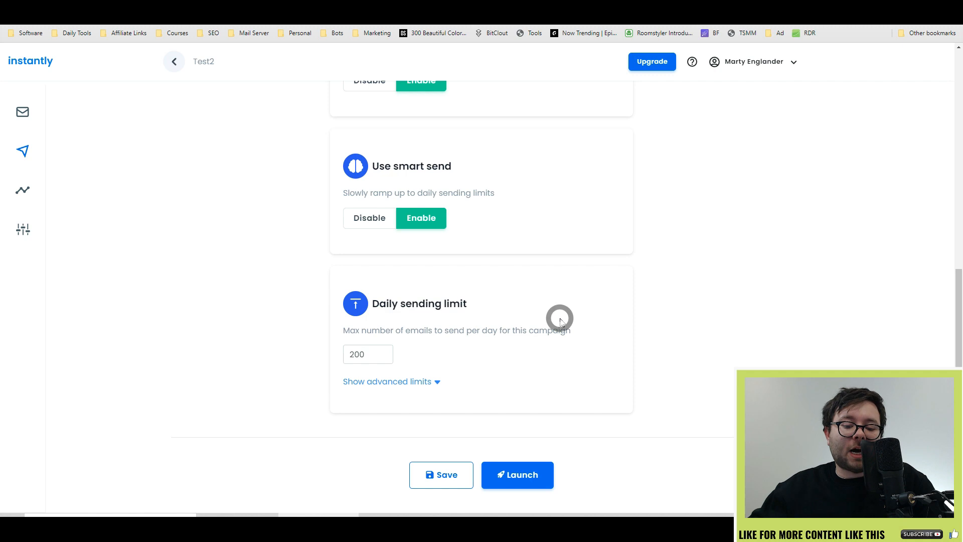
Show the advanced sending limits, leave them blank, and launch and publish the Test2 campaign
left_click(424, 382)
scroll(547, 401, "down", 2)
left_click(517, 474)
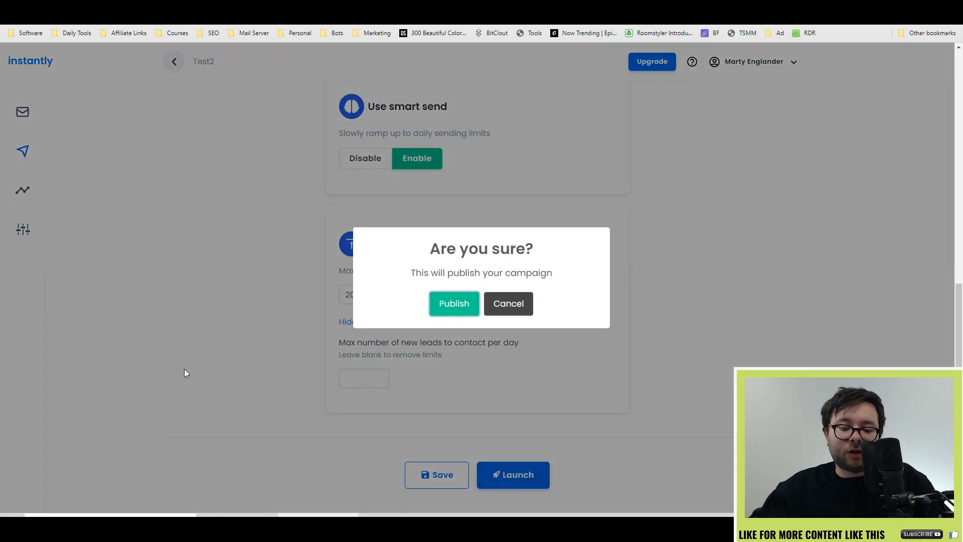
key("Return")
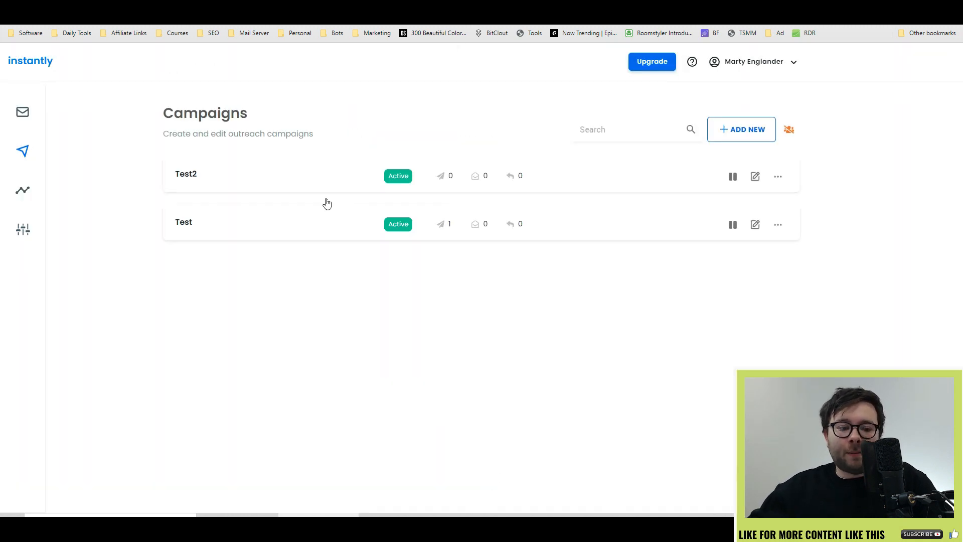
Check the Test campaign's analytics, and switch to the Roundcube webmail inbox to open the campaign email received there
left_click(483, 237)
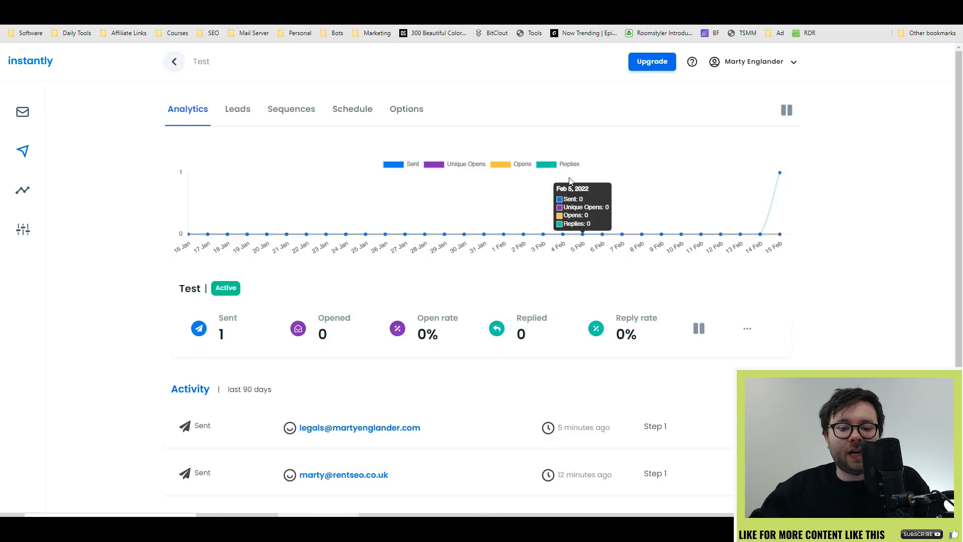
scroll(740, 335, "down", 2)
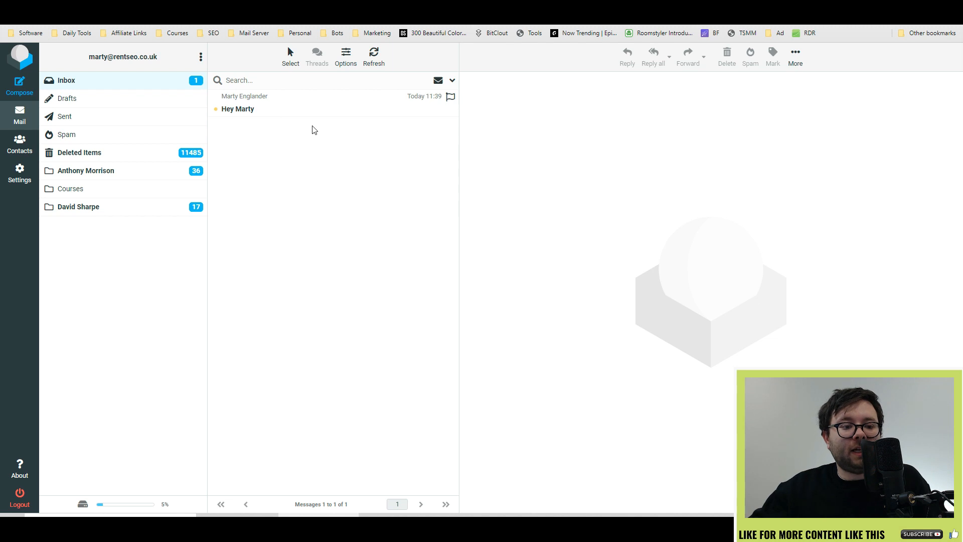
left_click(335, 113)
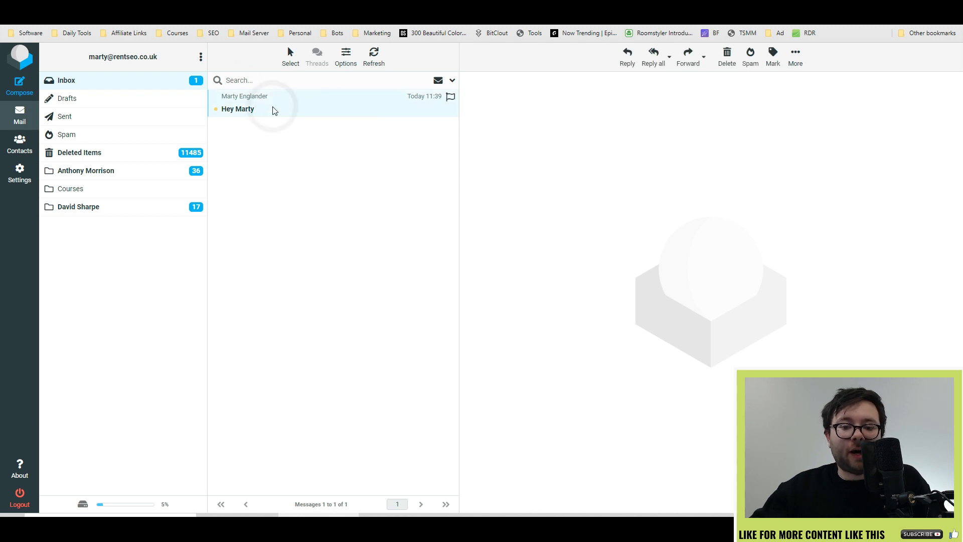
left_click(481, 142)
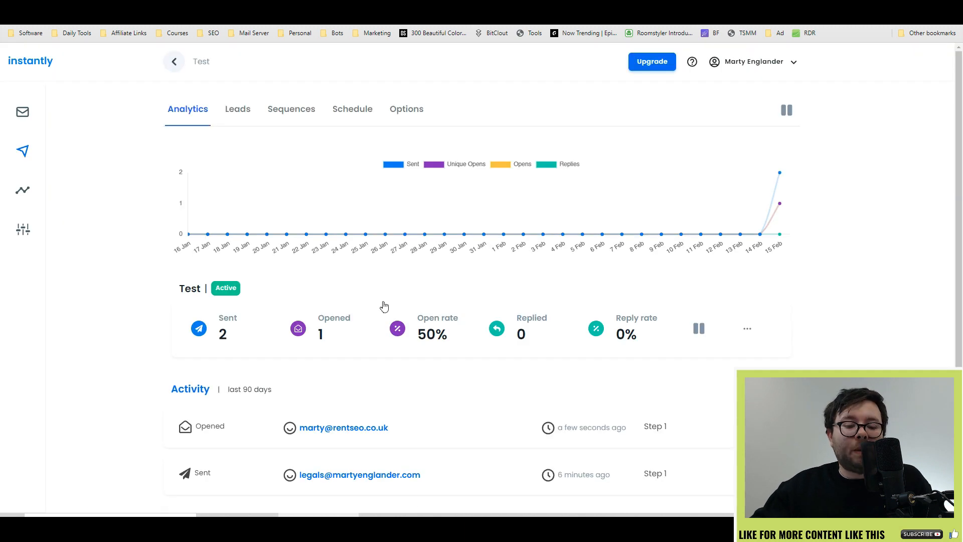
Switch back to Instantly and review the Test campaign's sending statistics and activity stream
scroll(383, 306, "down", 1)
scroll(345, 306, "down", 1)
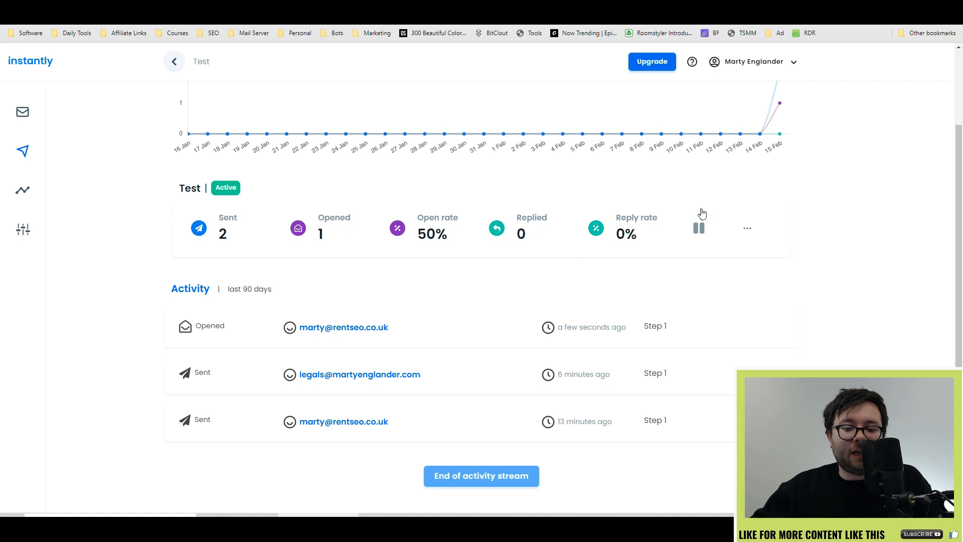
scroll(388, 263, "down", 1)
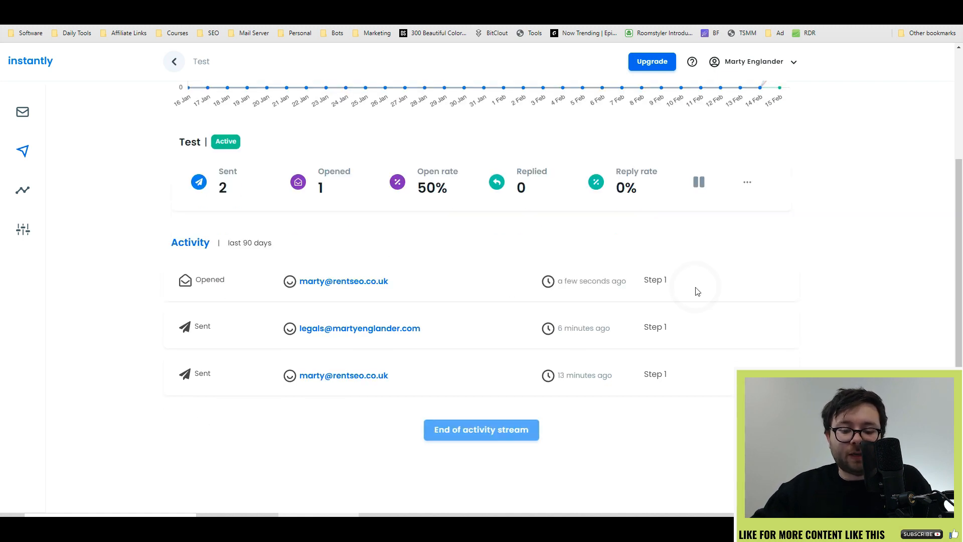
scroll(702, 296, "up", 2)
Download the Test campaign's analytics as a CSV file and open it
left_click(747, 282)
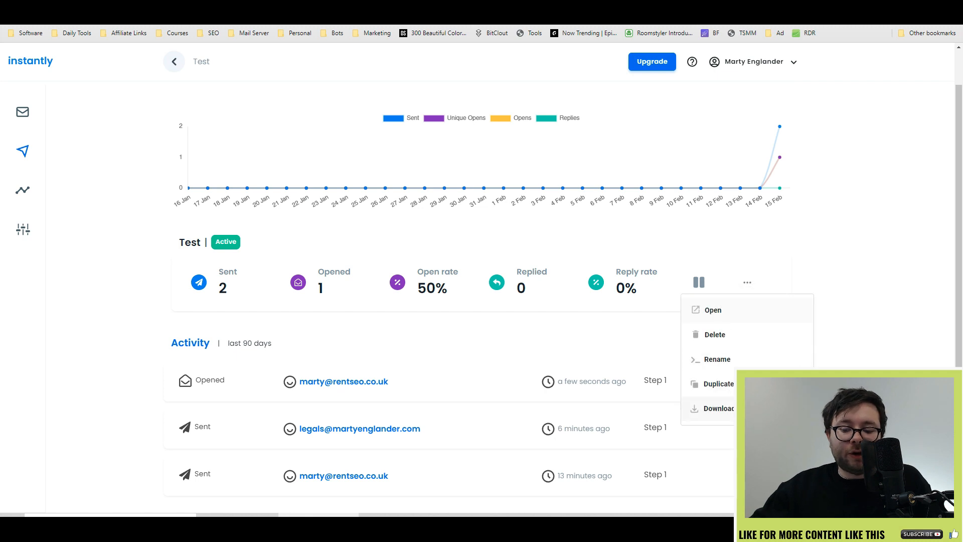
left_click(719, 408)
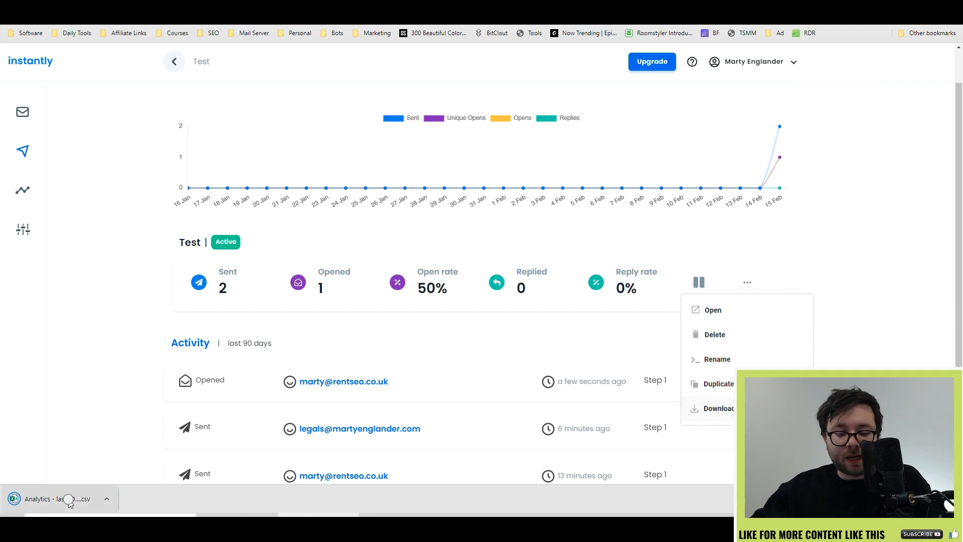
left_click(55, 498)
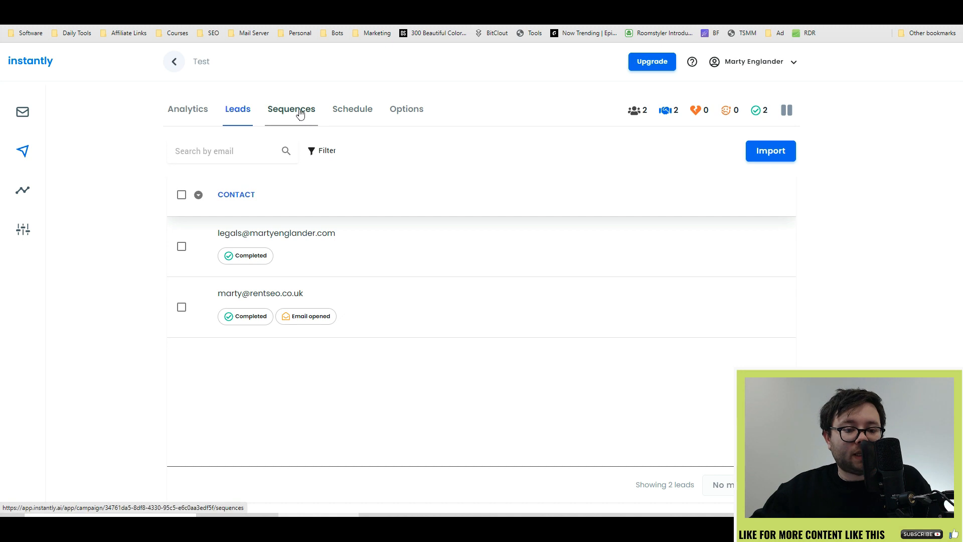
View the Test campaign's options and the overall analytics for all campaigns, and open the campaign filter
left_click(407, 108)
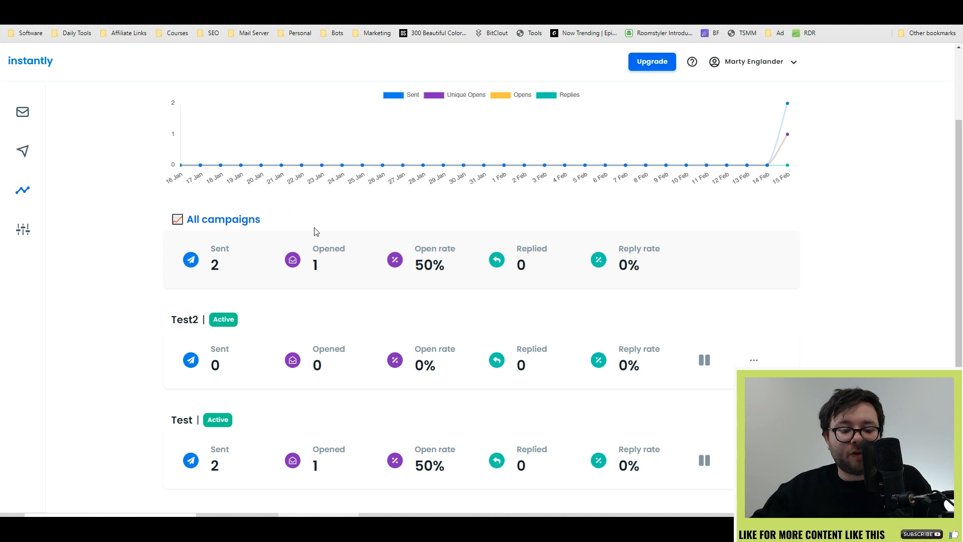
scroll(402, 326, "up", 2)
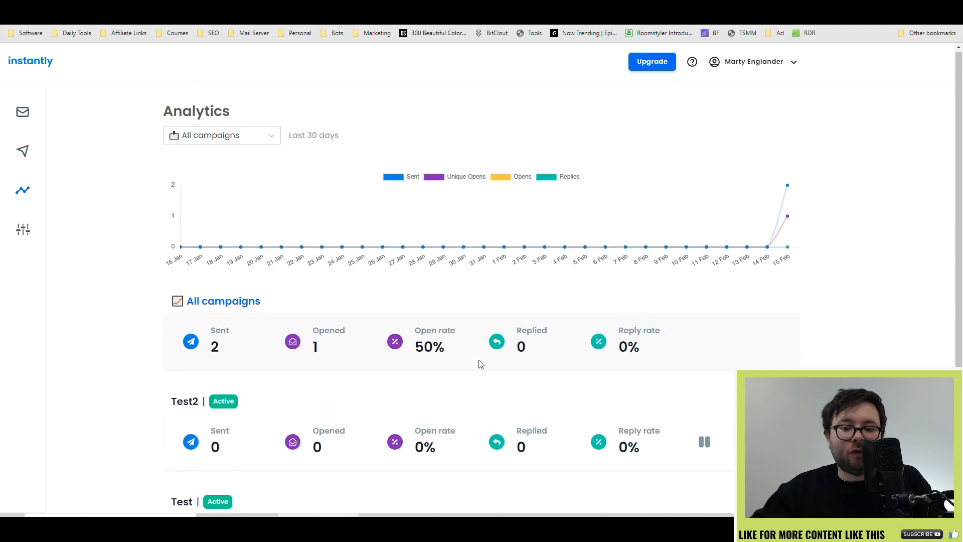
left_click(235, 139)
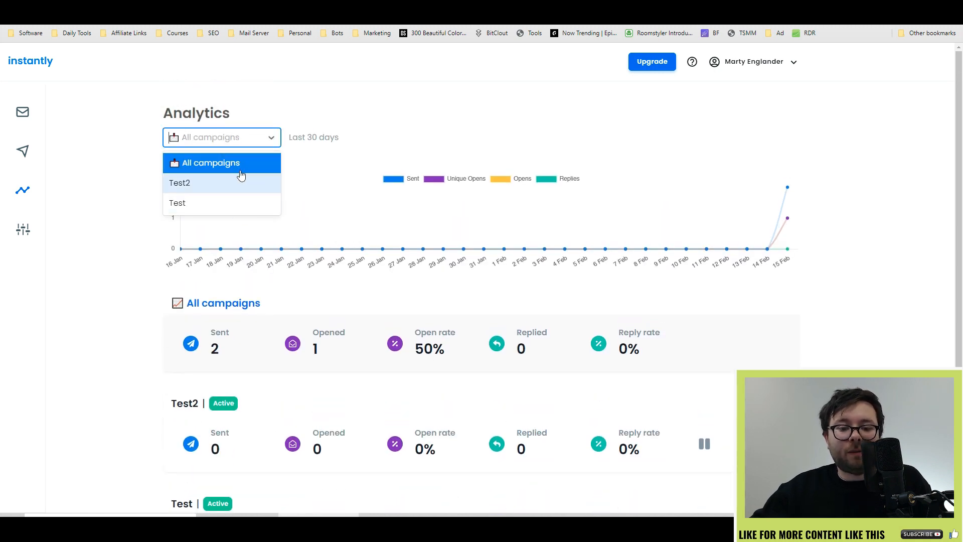